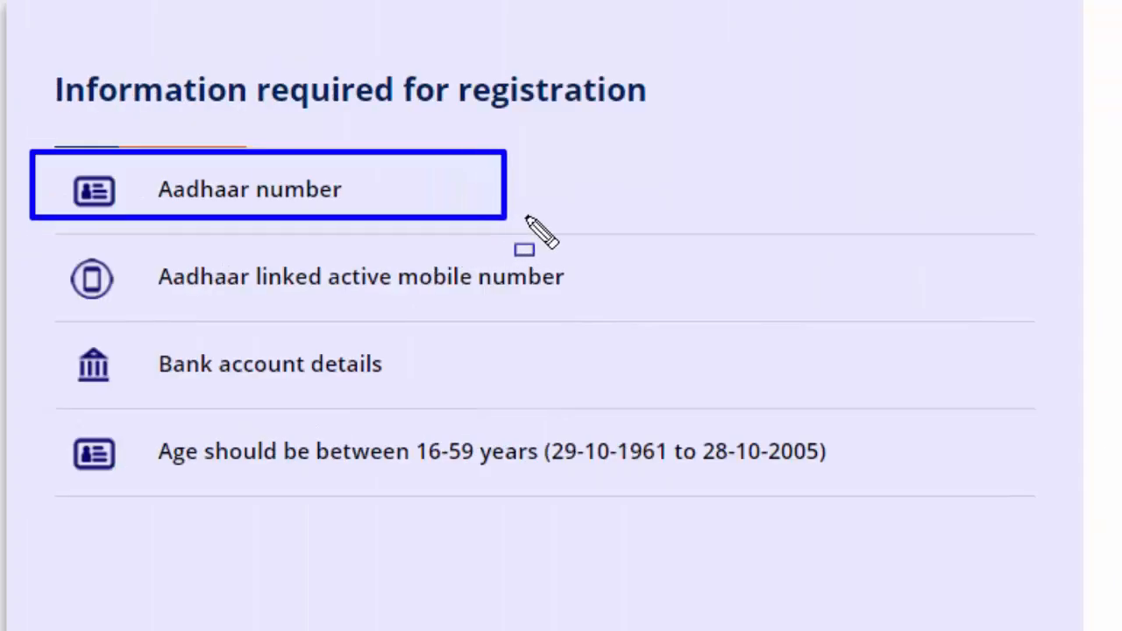
pyautogui.moveTo(35, 238); pyautogui.dragTo(710, 317)
pyautogui.moveTo(32, 331)
pyautogui.mouseDown()
pyautogui.moveTo(481, 406)
pyautogui.moveTo(777, 386)
pyautogui.moveTo(804, 406)
pyautogui.mouseUp()
pyautogui.moveTo(18, 419)
pyautogui.mouseDown()
pyautogui.moveTo(836, 502)
pyautogui.moveTo(864, 484)
pyautogui.mouseUp()
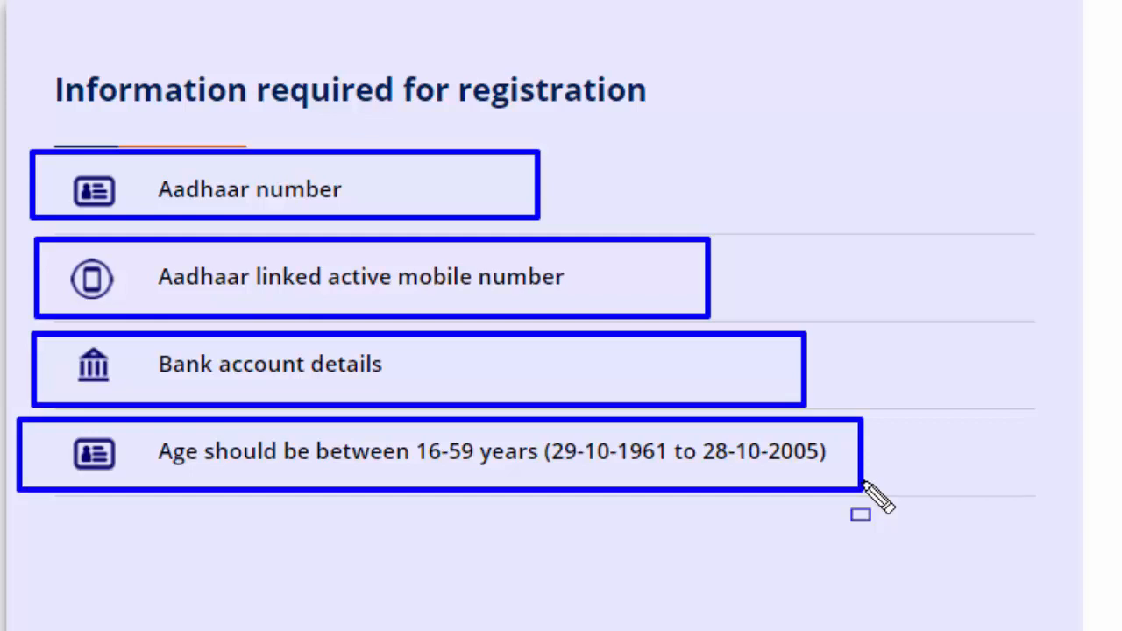
pyautogui.press('Escape')
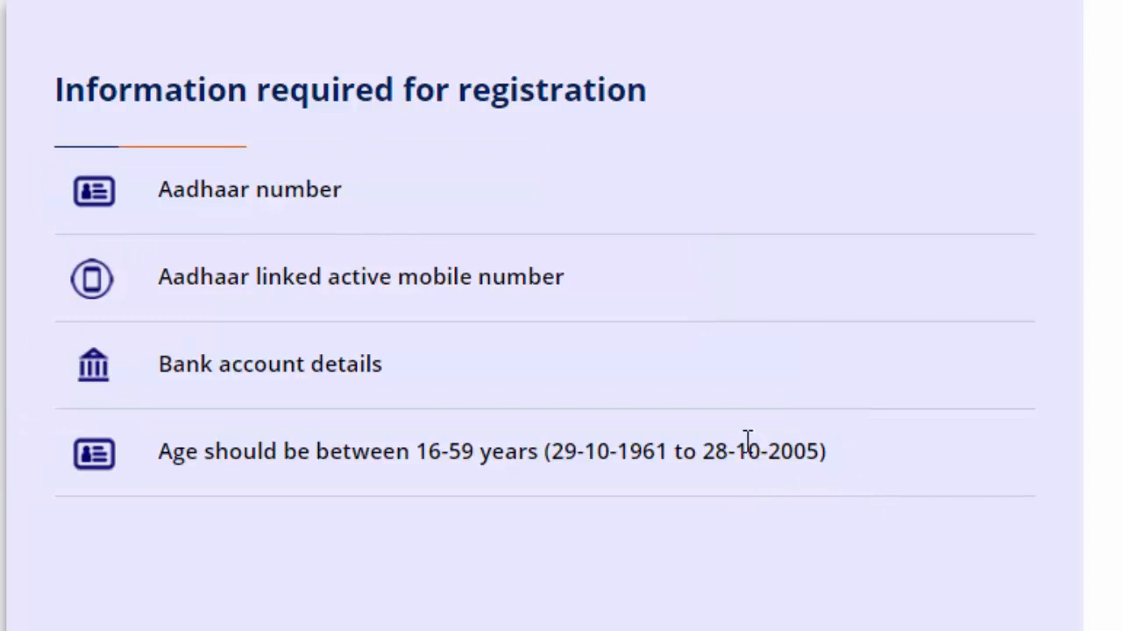
pyautogui.scroll(-2, 747, 441)
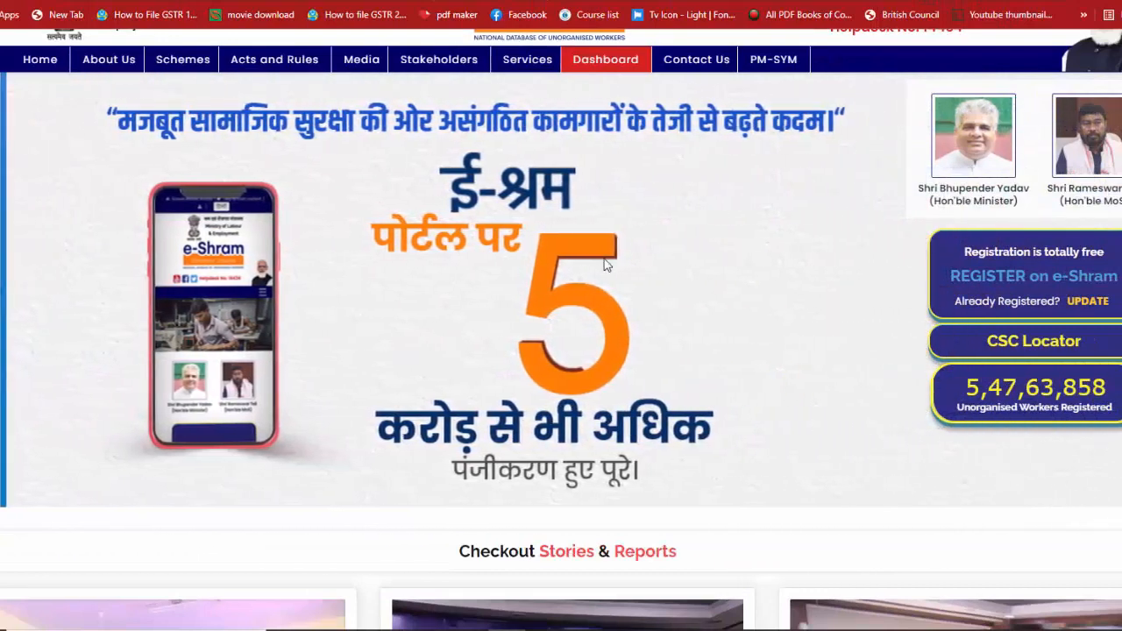
# Step: Open the self-registration form and highlight it and its mobile number field
pyautogui.scroll(1, 597, 254)
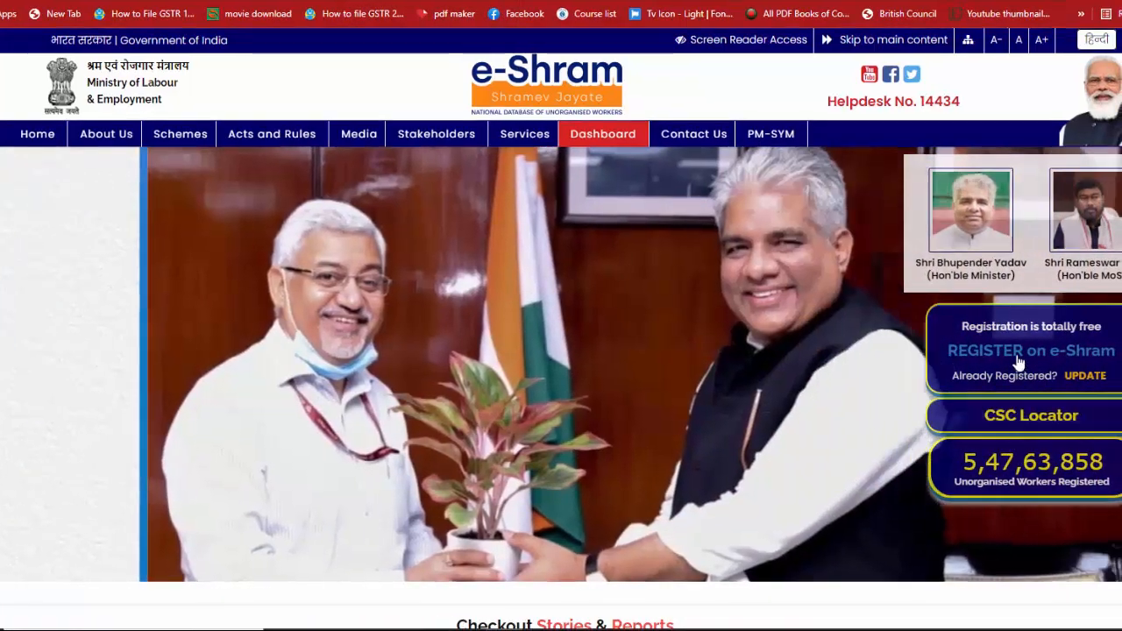
pyautogui.click(1018, 352)
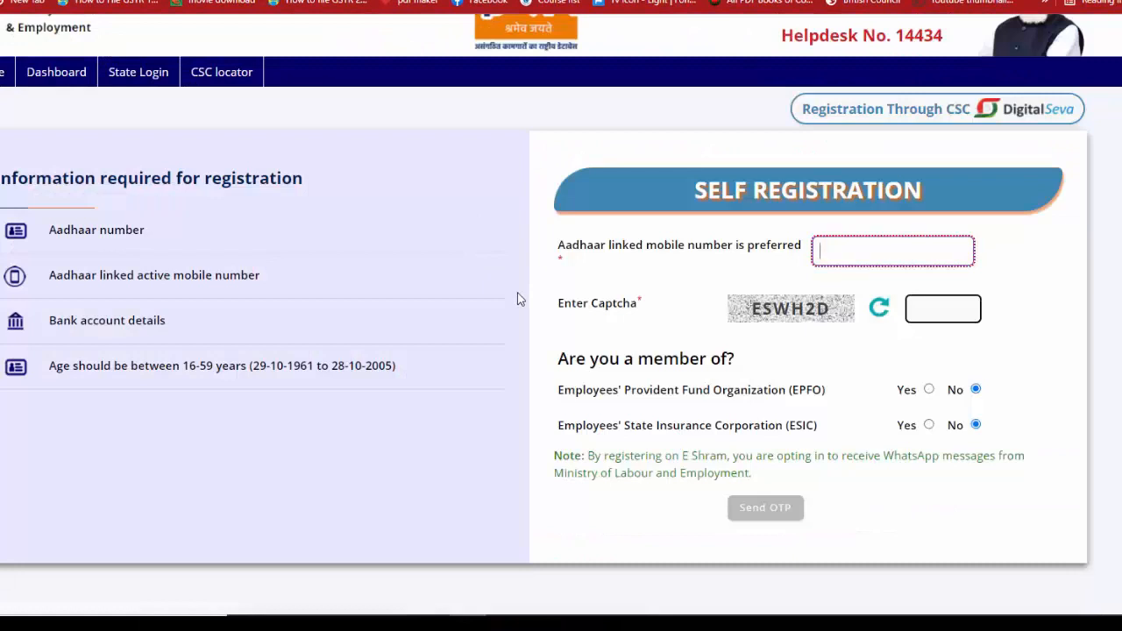
pyautogui.moveTo(517, 132)
pyautogui.mouseDown()
pyautogui.moveTo(839, 355)
pyautogui.moveTo(1090, 549)
pyautogui.mouseUp()
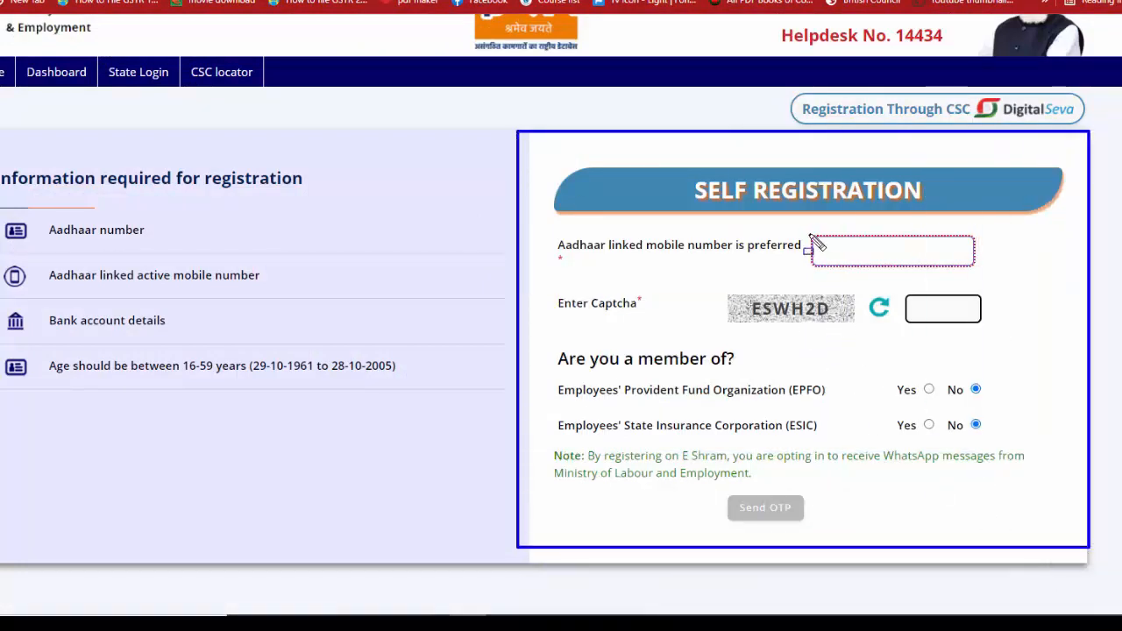
pyautogui.moveTo(800, 233); pyautogui.dragTo(1018, 274)
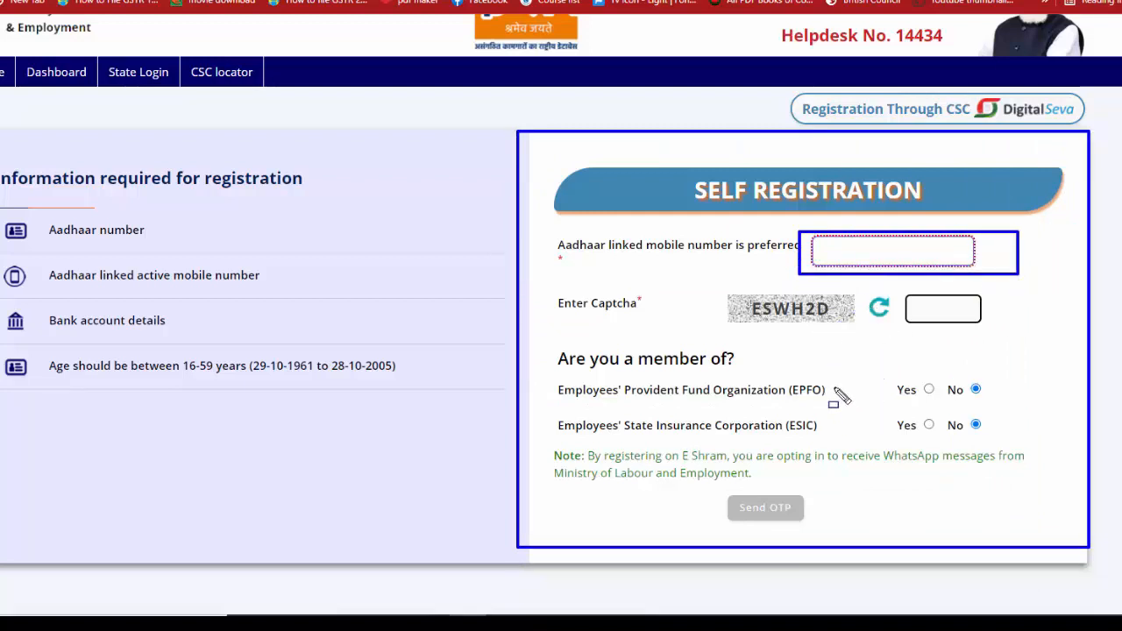
pyautogui.press('Escape')
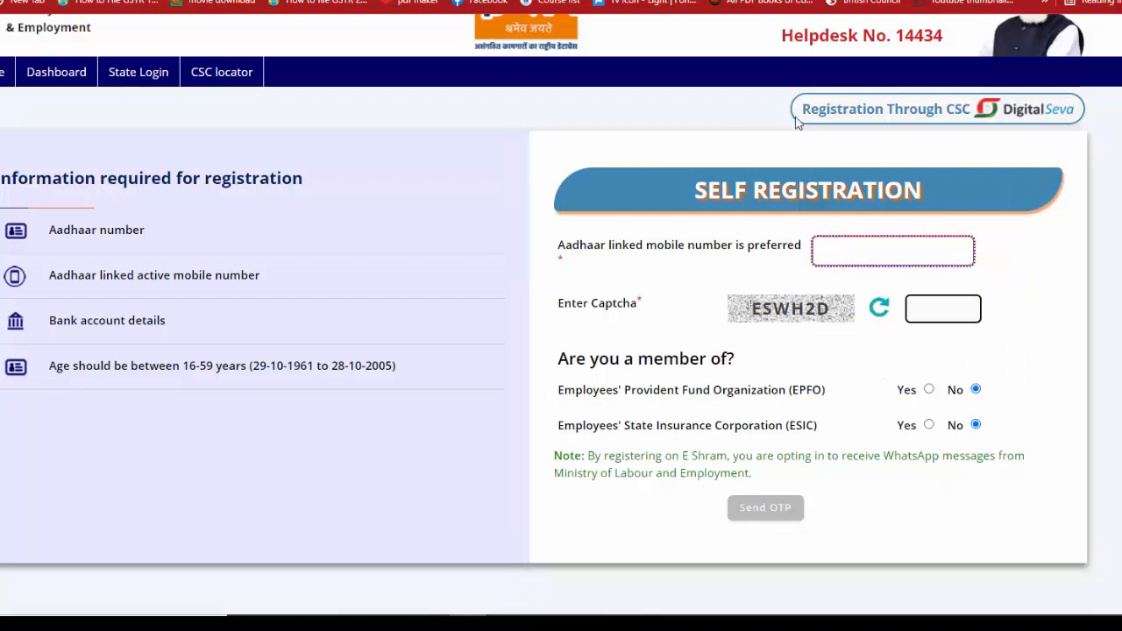
# Step: Highlight and choose 'Registration Through CSC' to reach the CSC dashboard
pyautogui.moveTo(776, 87)
pyautogui.mouseDown()
pyautogui.moveTo(812, 114)
pyautogui.moveTo(1104, 134)
pyautogui.mouseUp()
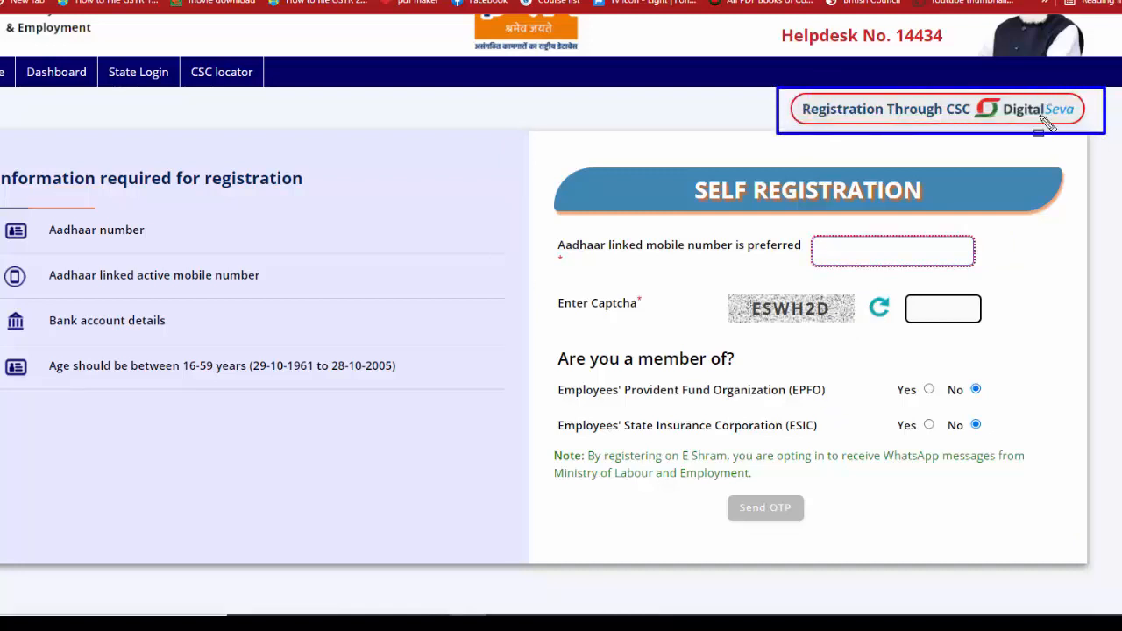
pyautogui.press('Escape')
pyautogui.click(1010, 115)
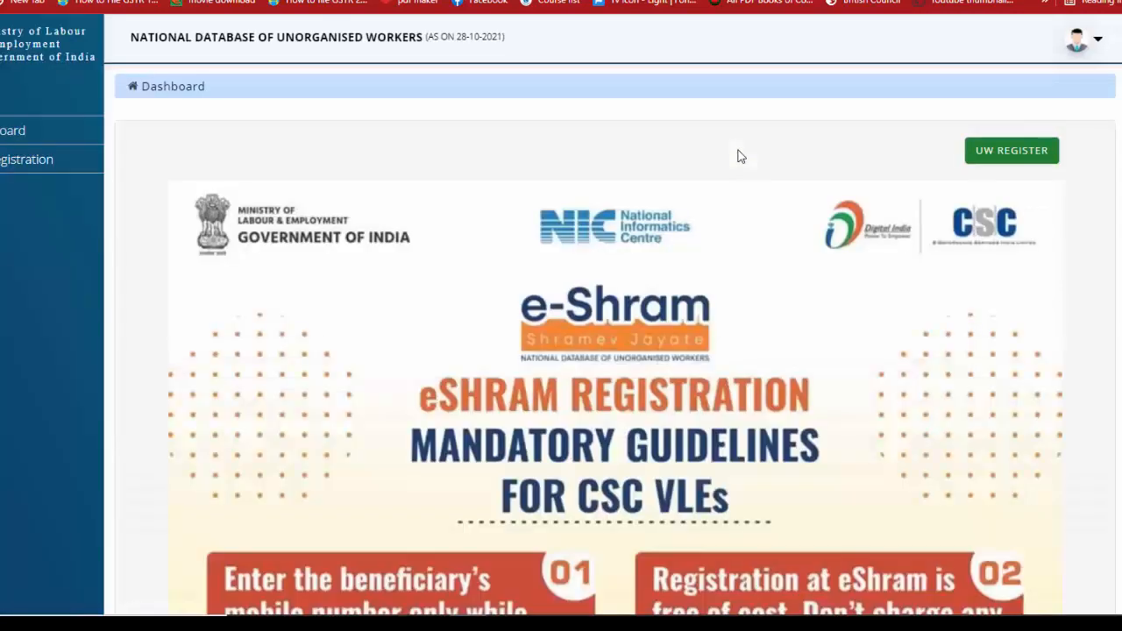
# Step: Start a UW registration with the worker's mobile number and the captcha, and request an OTP
pyautogui.click(995, 156)
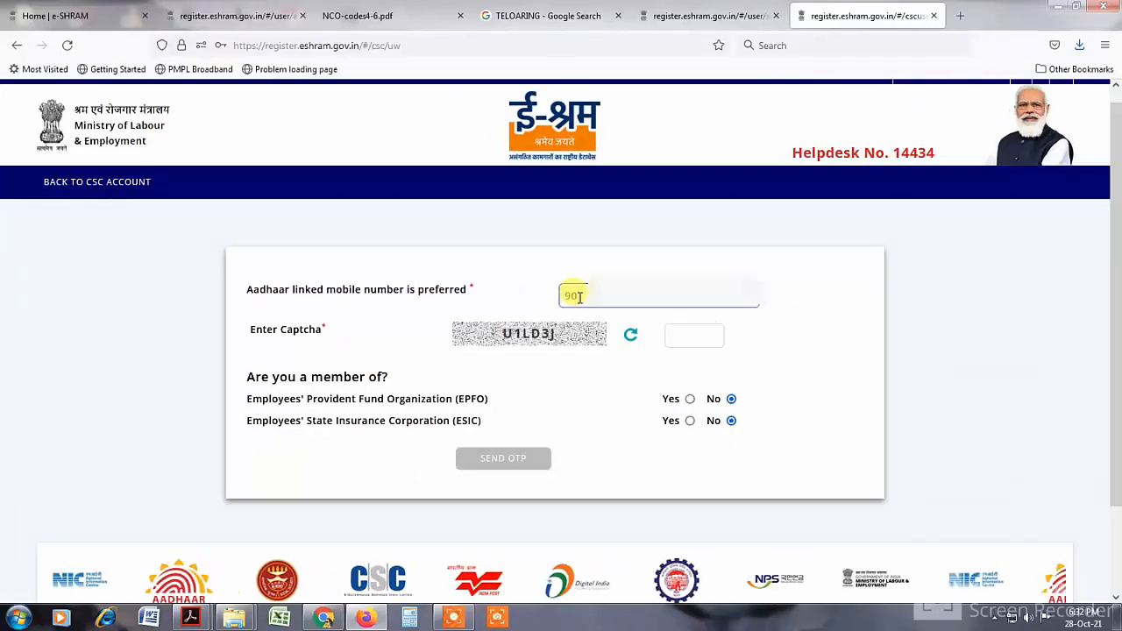
pyautogui.write('88')
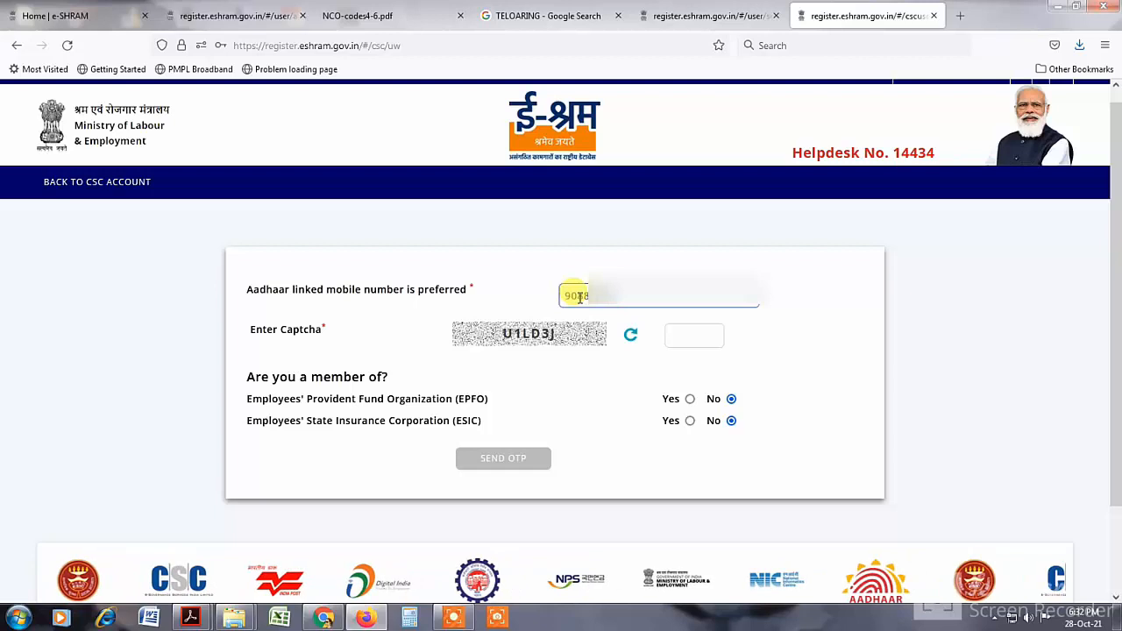
pyautogui.press('Tab')
pyautogui.write('u')
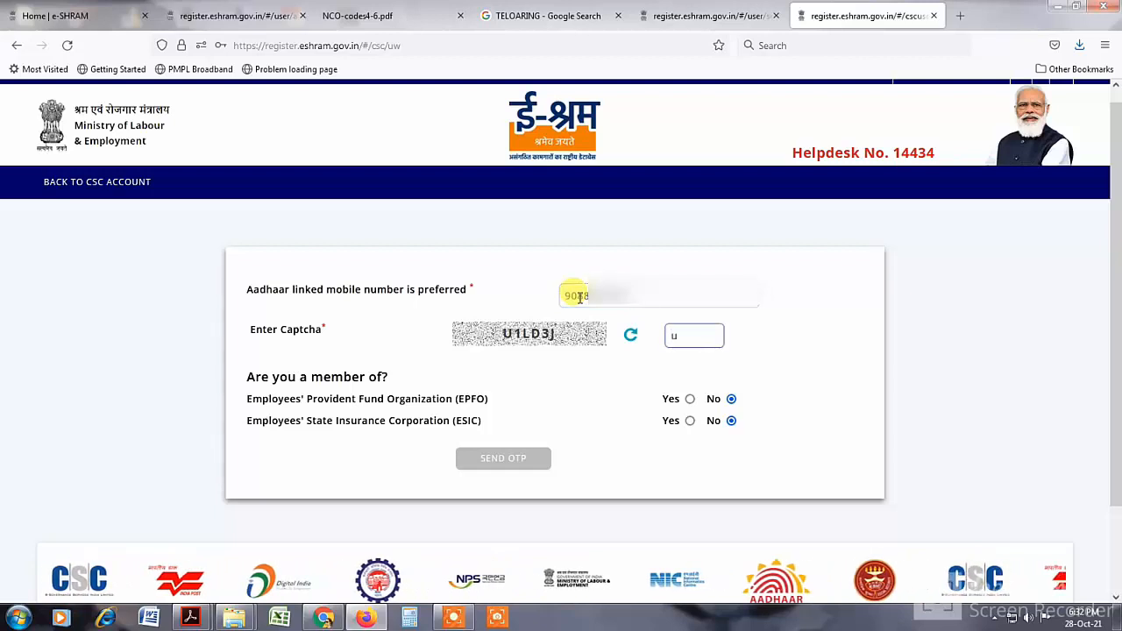
pyautogui.press('BackSpace')
pyautogui.write('U')
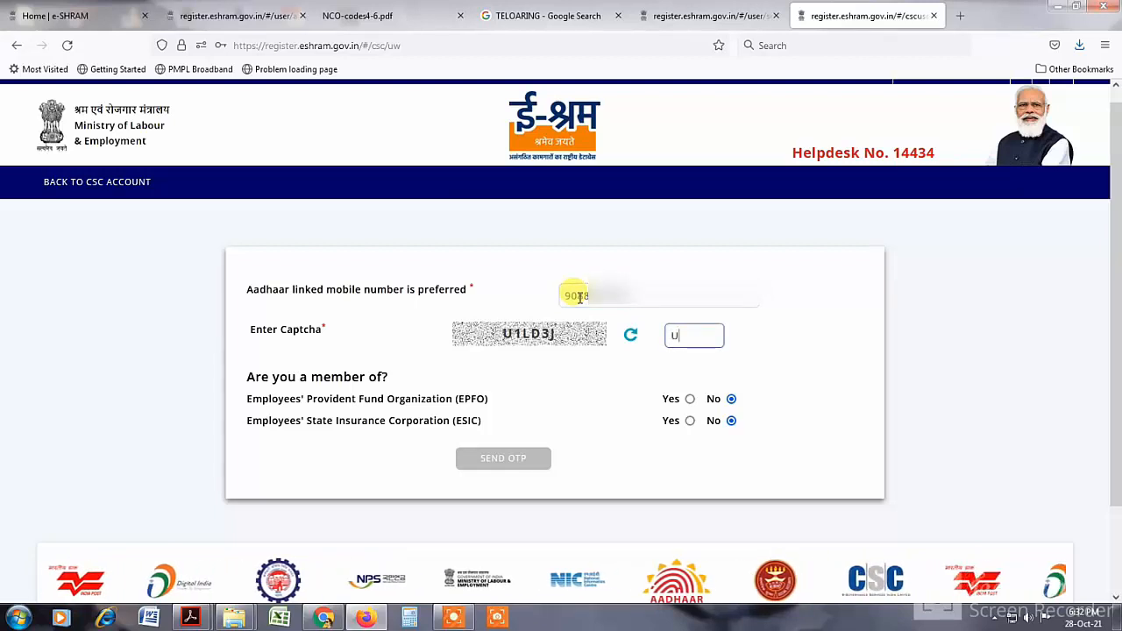
pyautogui.write('1L')
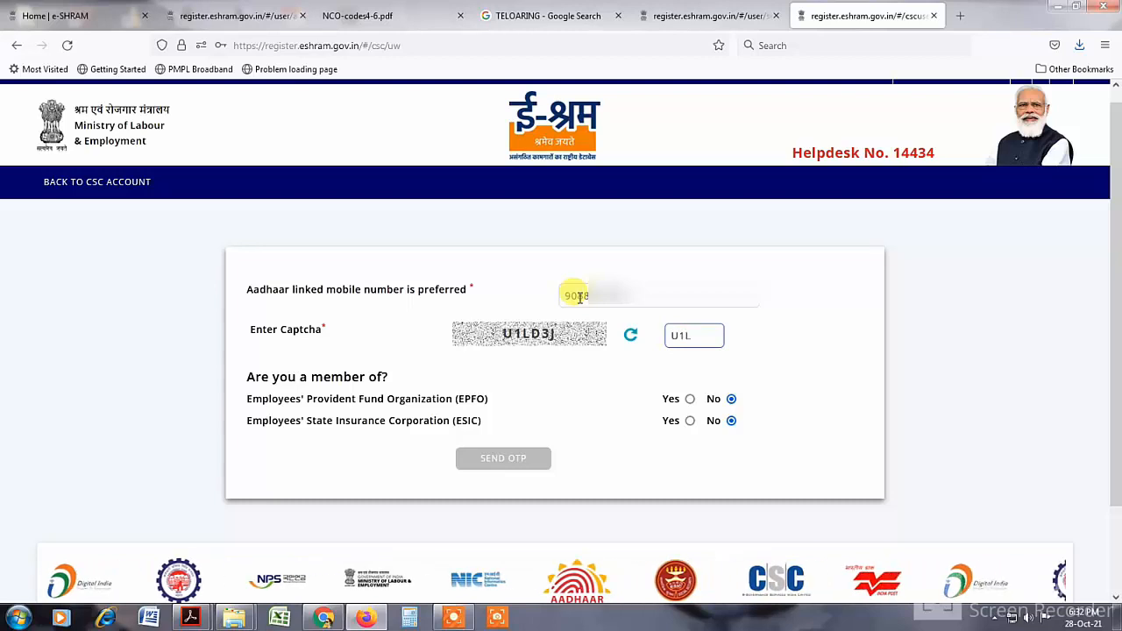
pyautogui.write('D3J')
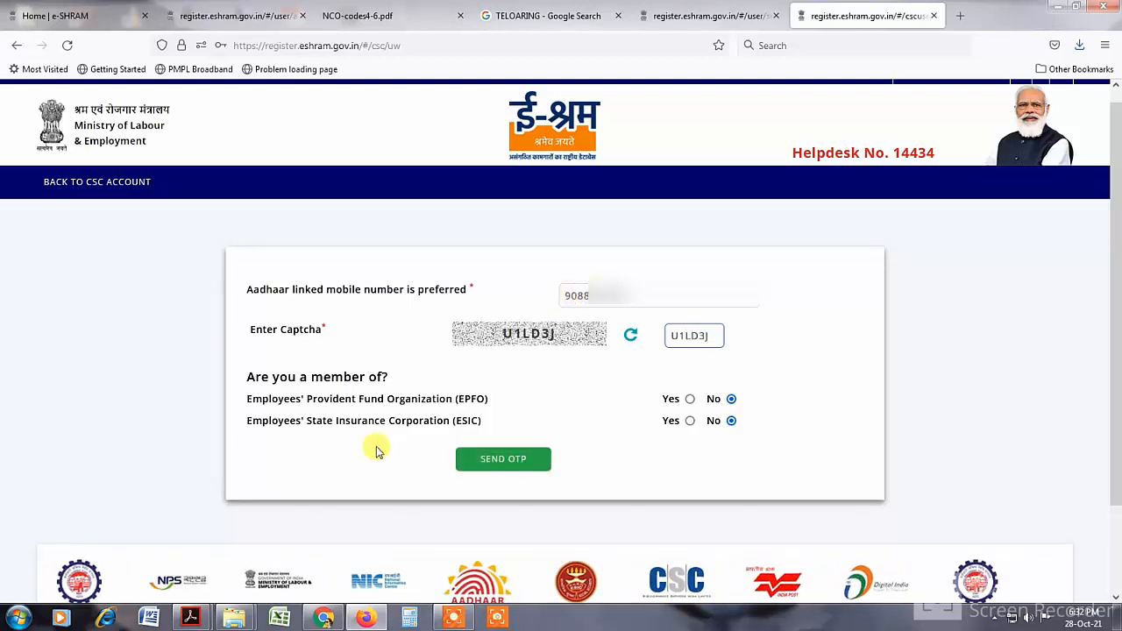
pyautogui.click(495, 460)
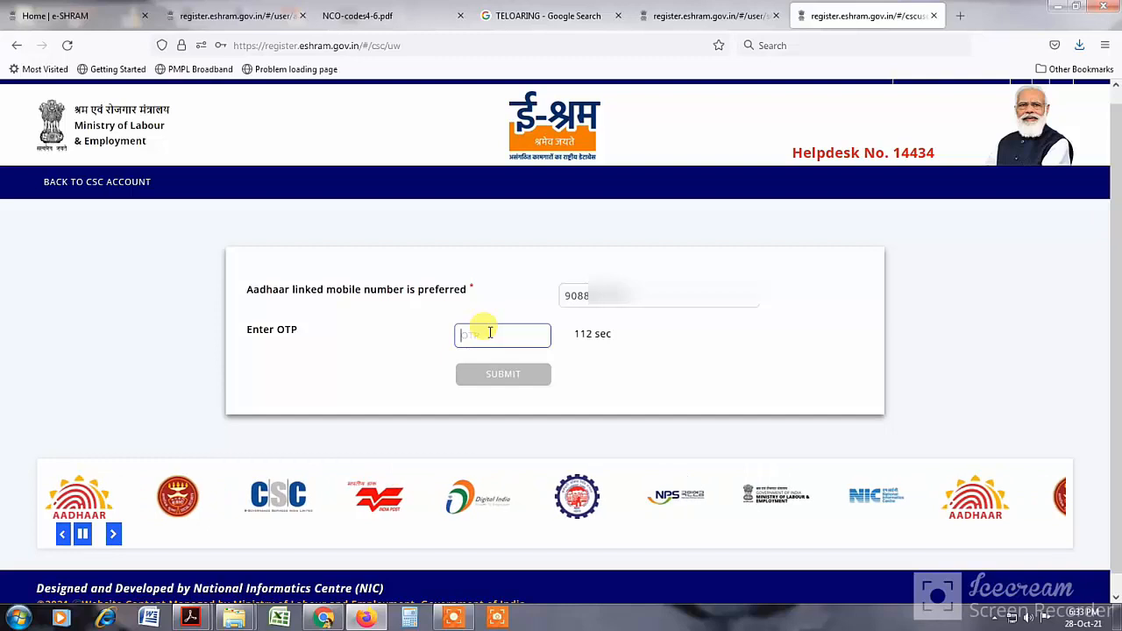
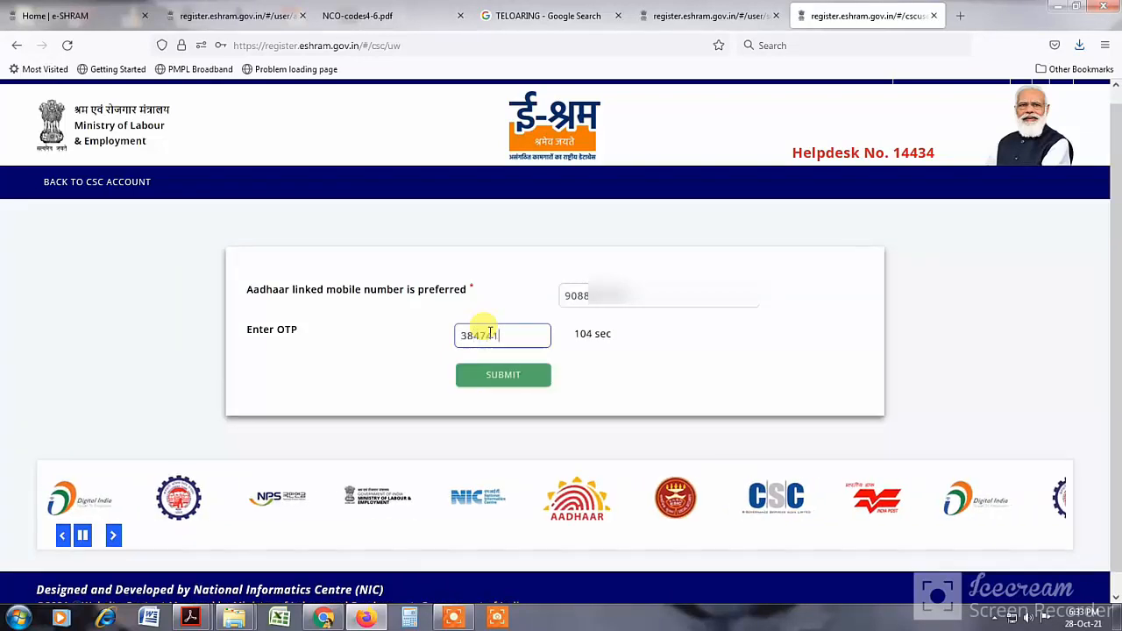
# Step: Verify the OTP, enter the worker's Aadhaar number, capture the fingerprint and submit e-KYC
pyautogui.click(488, 379)
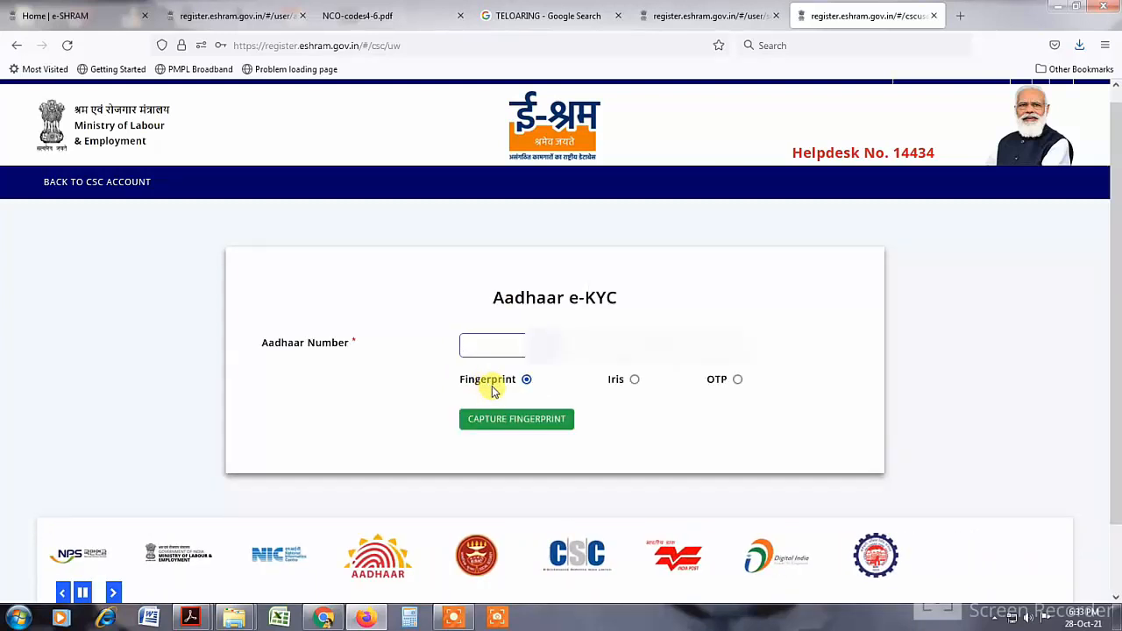
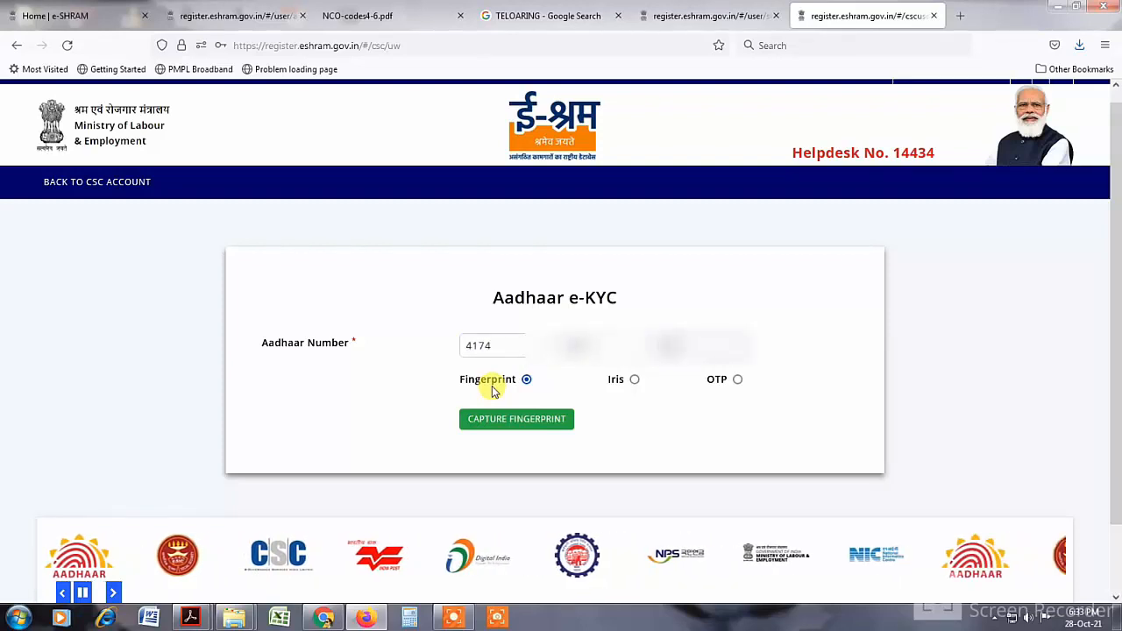
pyautogui.click(504, 421)
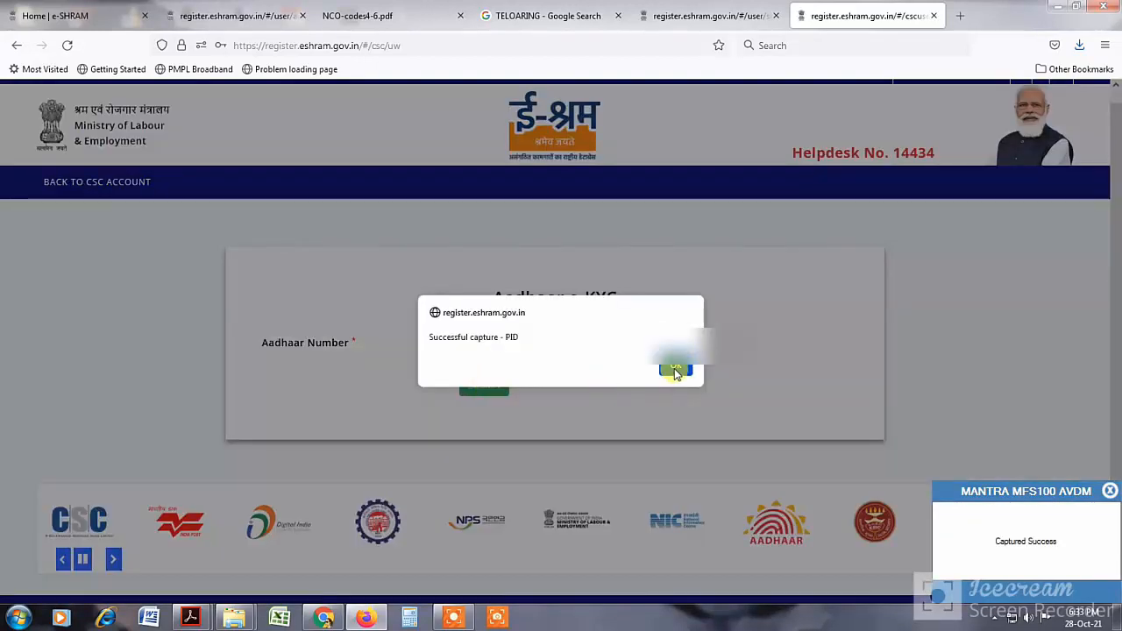
pyautogui.click(676, 371)
pyautogui.click(481, 385)
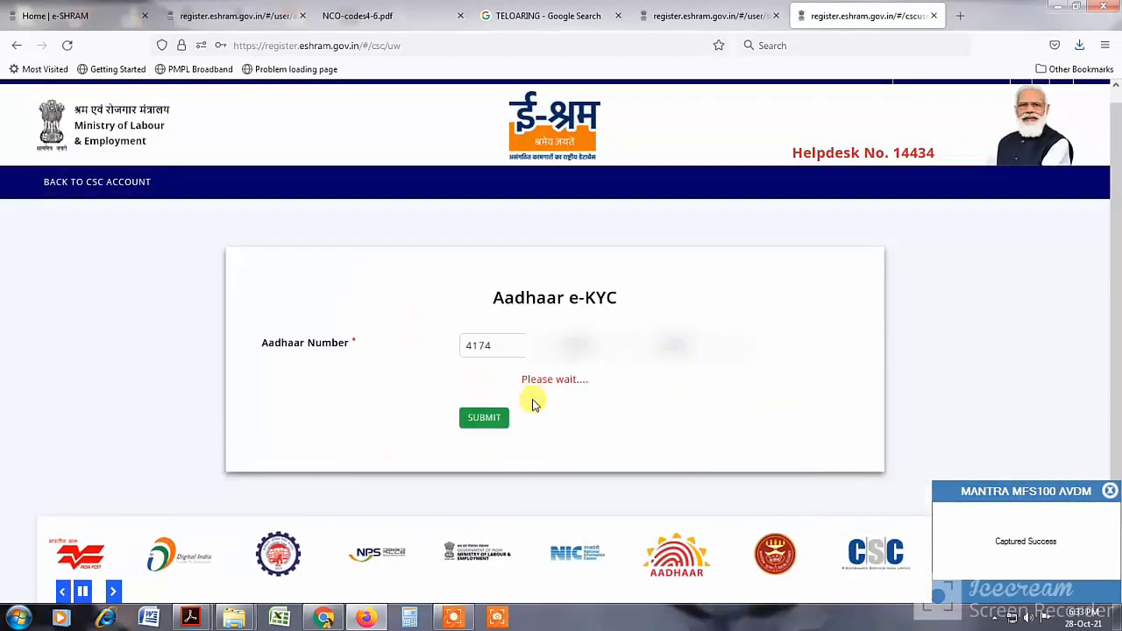
# Step: Confirm the Aadhaar details are correct and continue to personal information
pyautogui.scroll(-3, 513, 406)
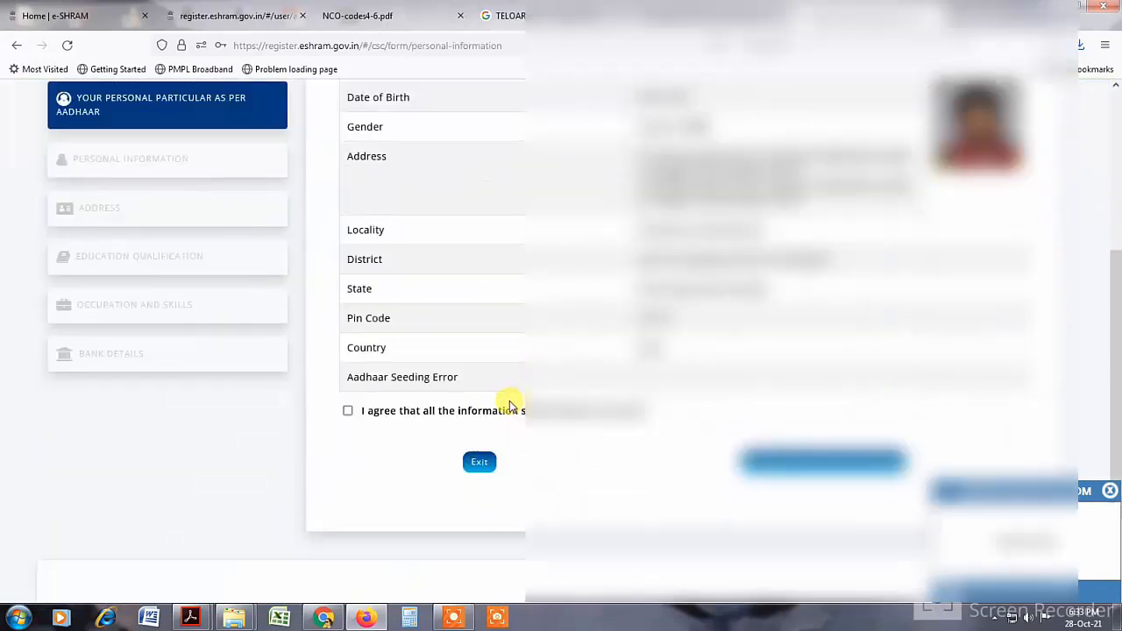
pyautogui.scroll(-2, 513, 406)
pyautogui.click(345, 291)
pyautogui.click(789, 342)
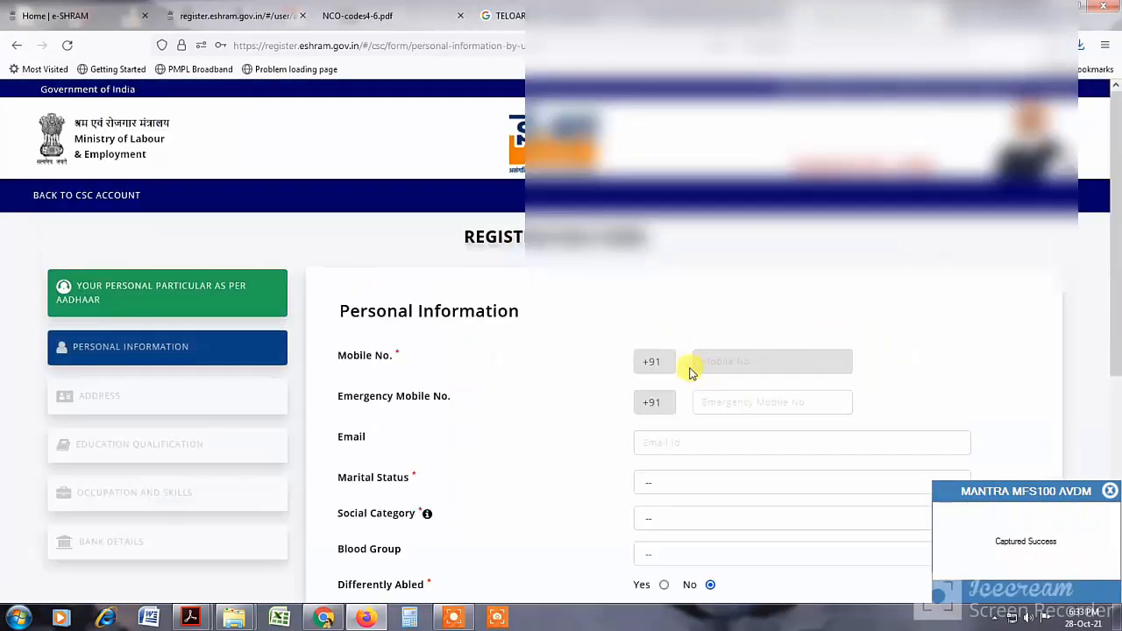
# Step: Set marital status, mark the guardian as husband, and choose the social category
pyautogui.scroll(-3, 672, 421)
pyautogui.click(669, 337)
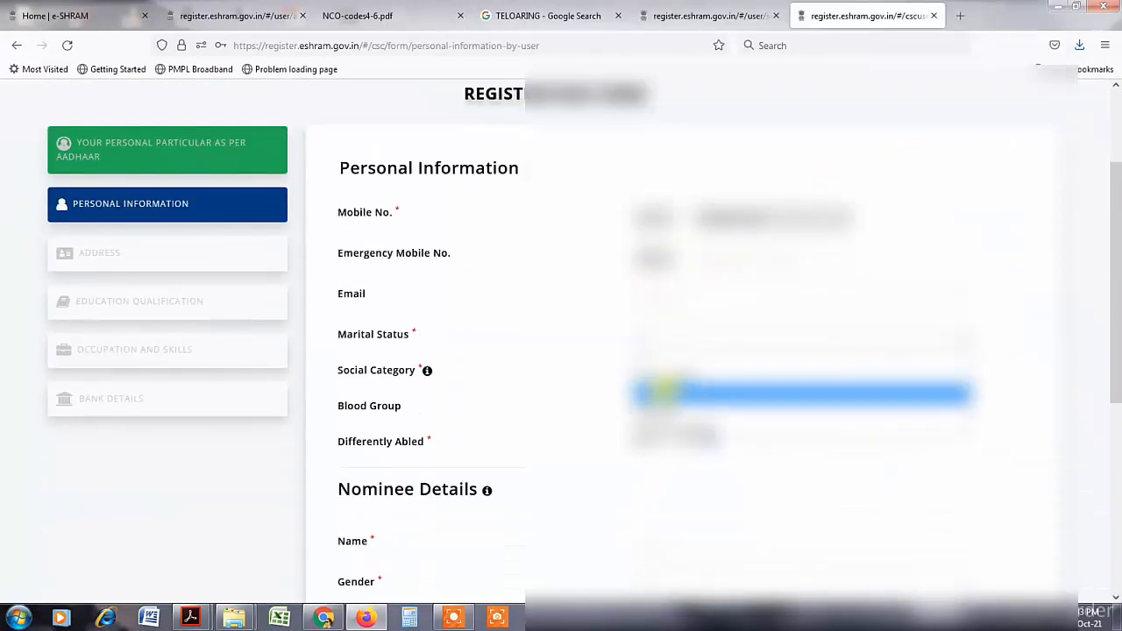
pyautogui.click(666, 377)
pyautogui.click(905, 370)
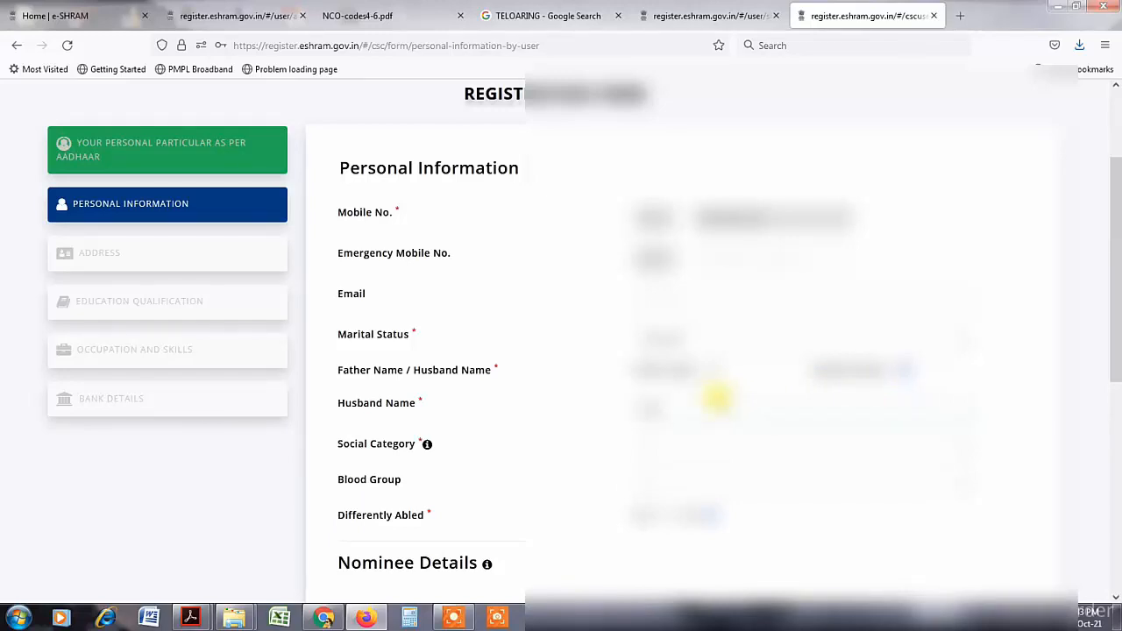
pyautogui.write('a')
pyautogui.scroll(-3, 701, 439)
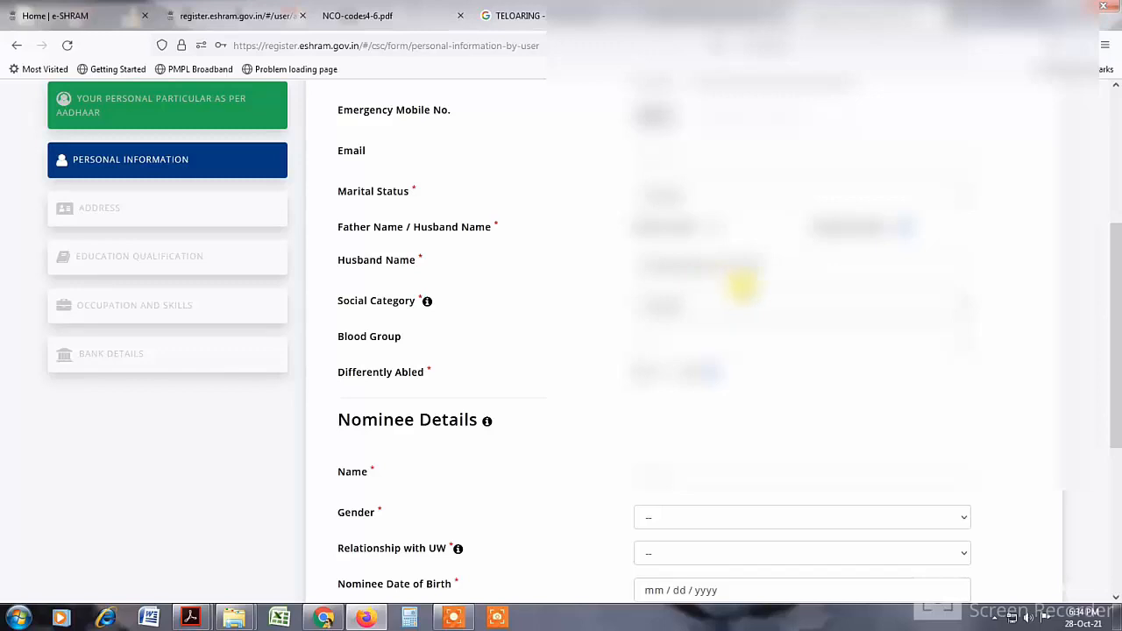
pyautogui.click(696, 305)
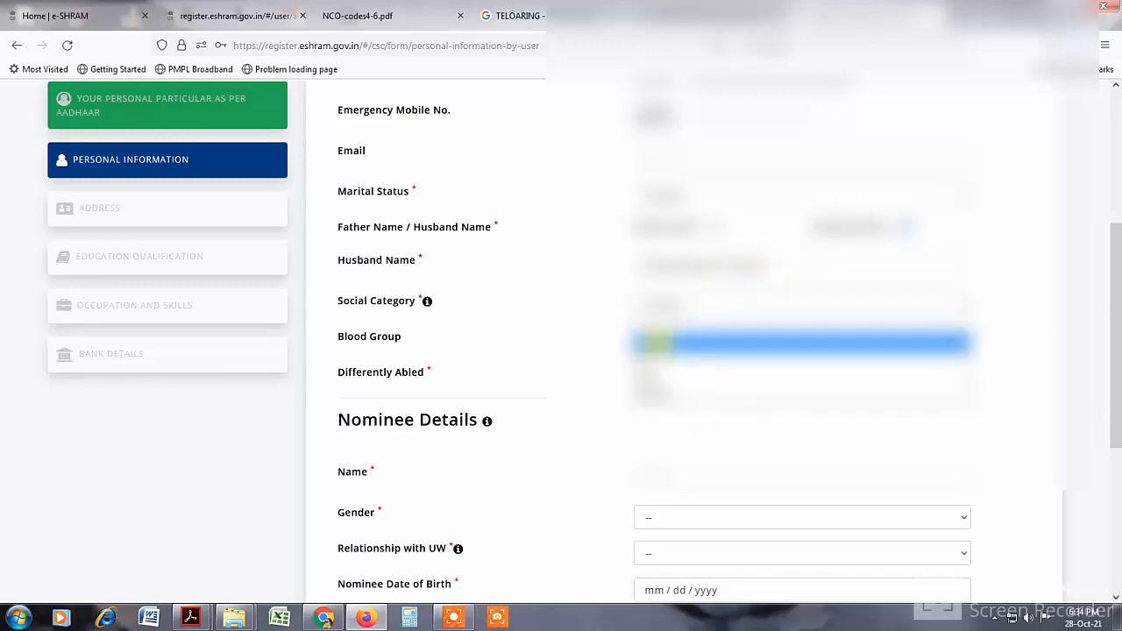
pyautogui.click(664, 342)
pyautogui.scroll(-3, 670, 351)
pyautogui.scroll(-2, 680, 368)
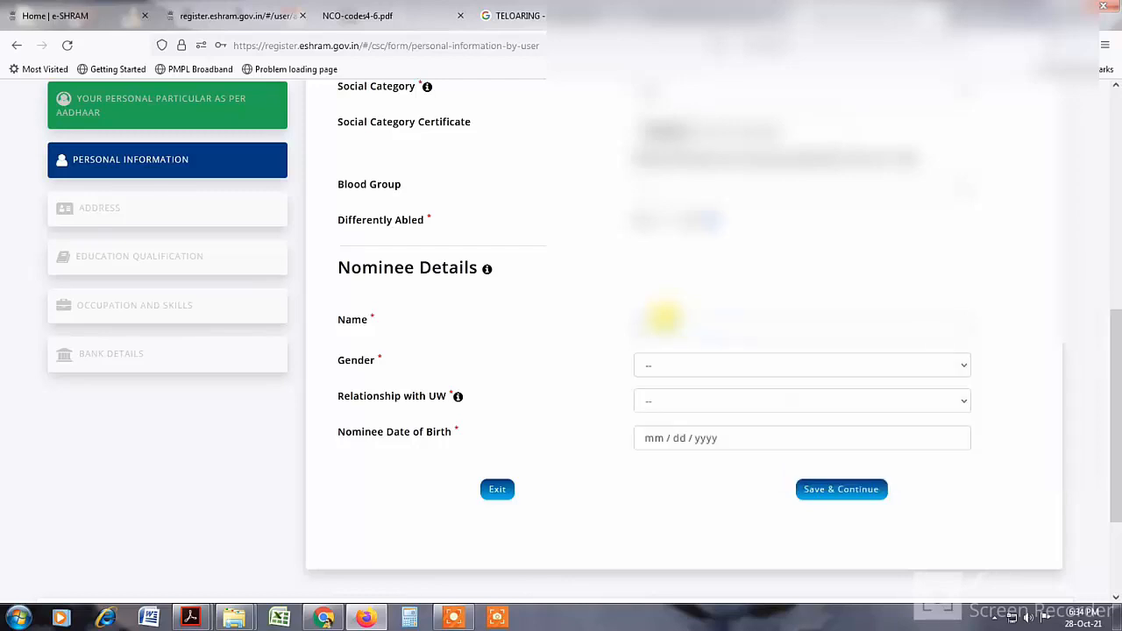
pyautogui.scroll(3, 663, 318)
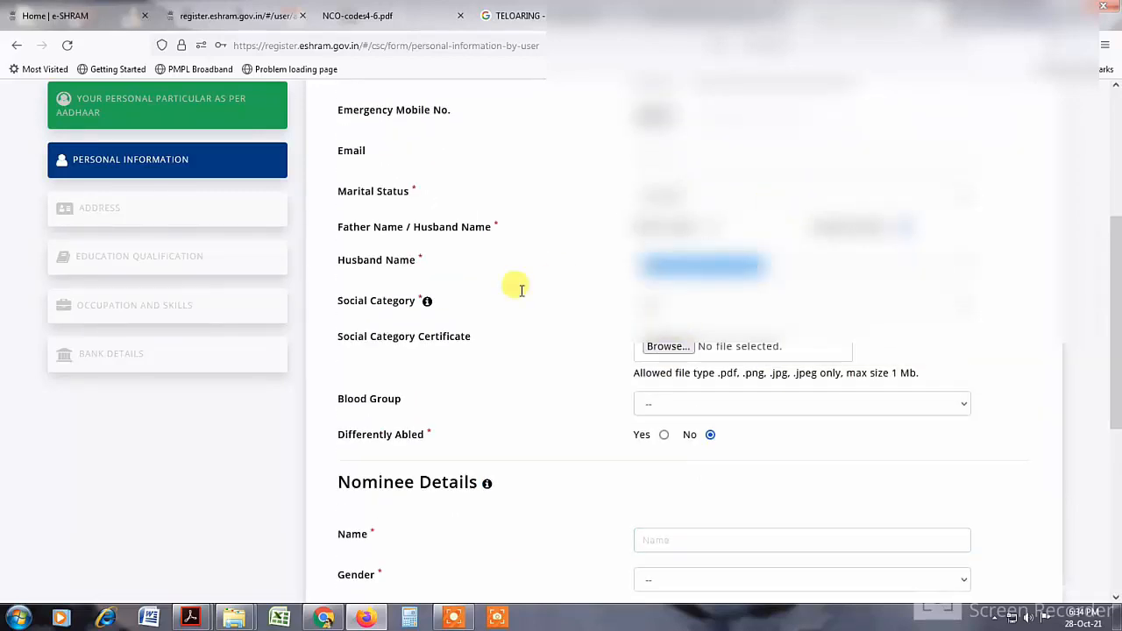
# Step: Add the nominee's name, Male gender, relationship and birth date 01/01/1985, then save
pyautogui.click(672, 545)
pyautogui.scroll(-3, 670, 437)
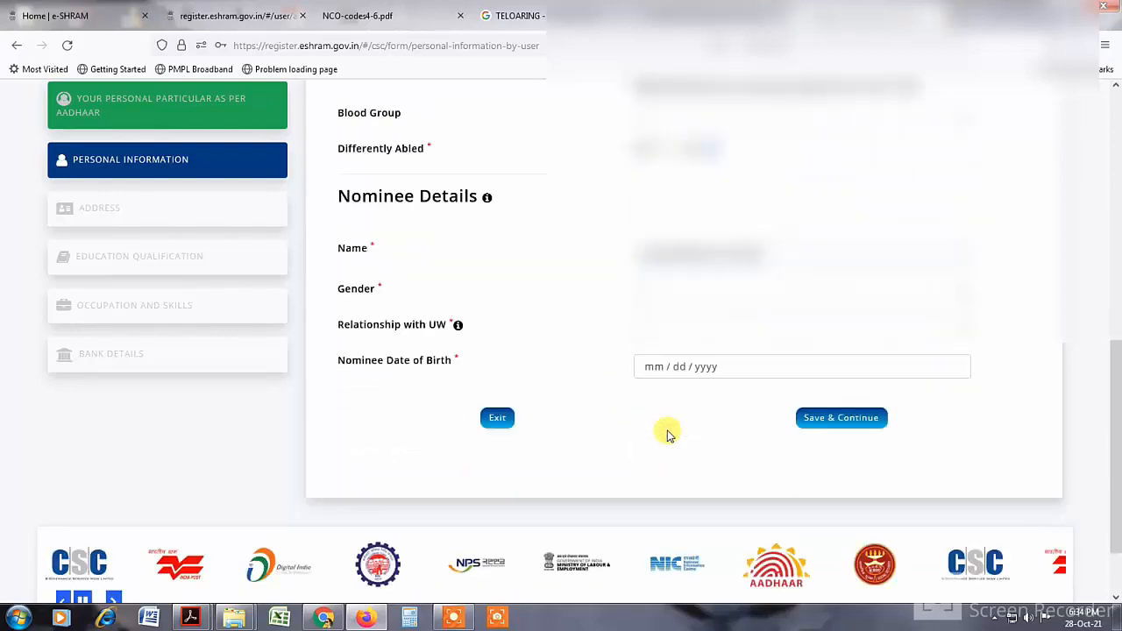
pyautogui.click(663, 309)
pyautogui.click(672, 345)
pyautogui.click(672, 345)
pyautogui.click(671, 365)
pyautogui.click(669, 367)
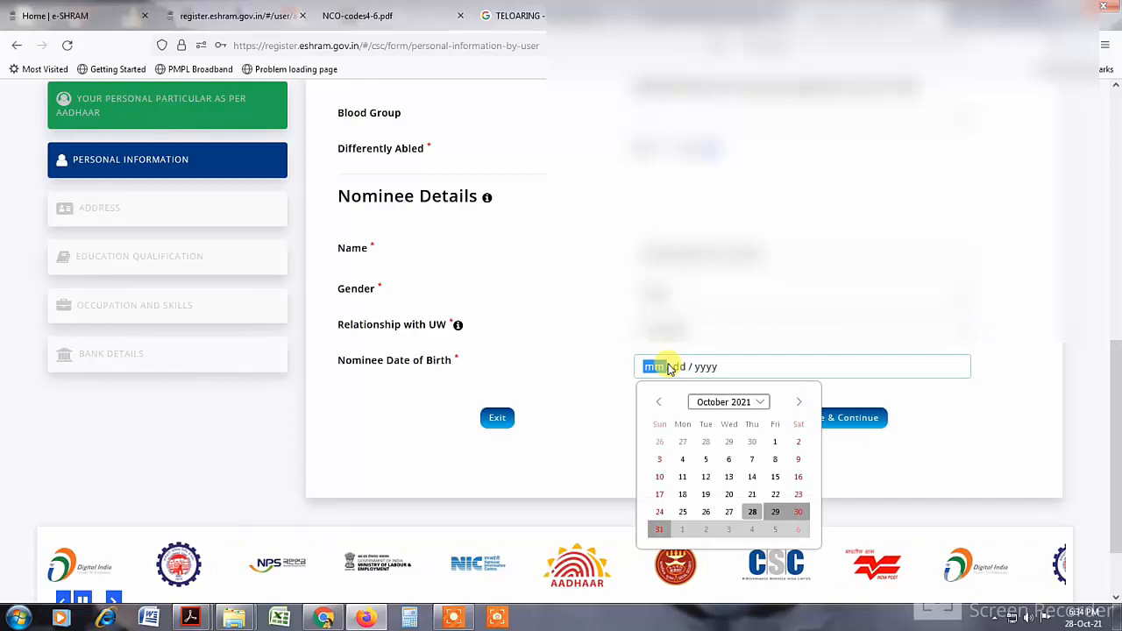
pyautogui.write('01011985')
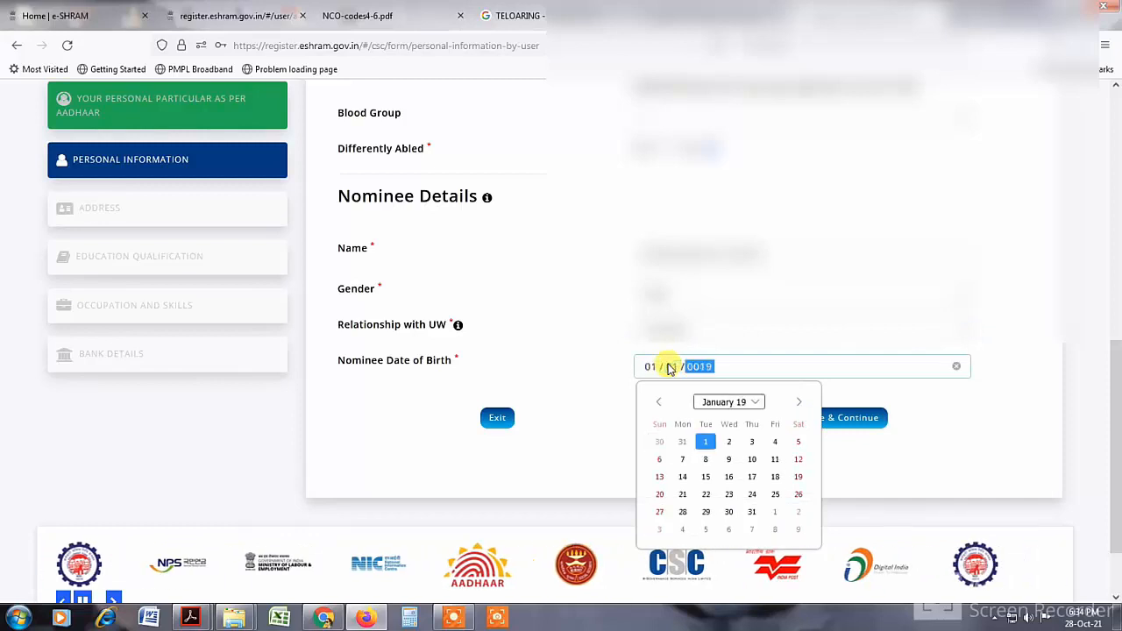
pyautogui.click(843, 419)
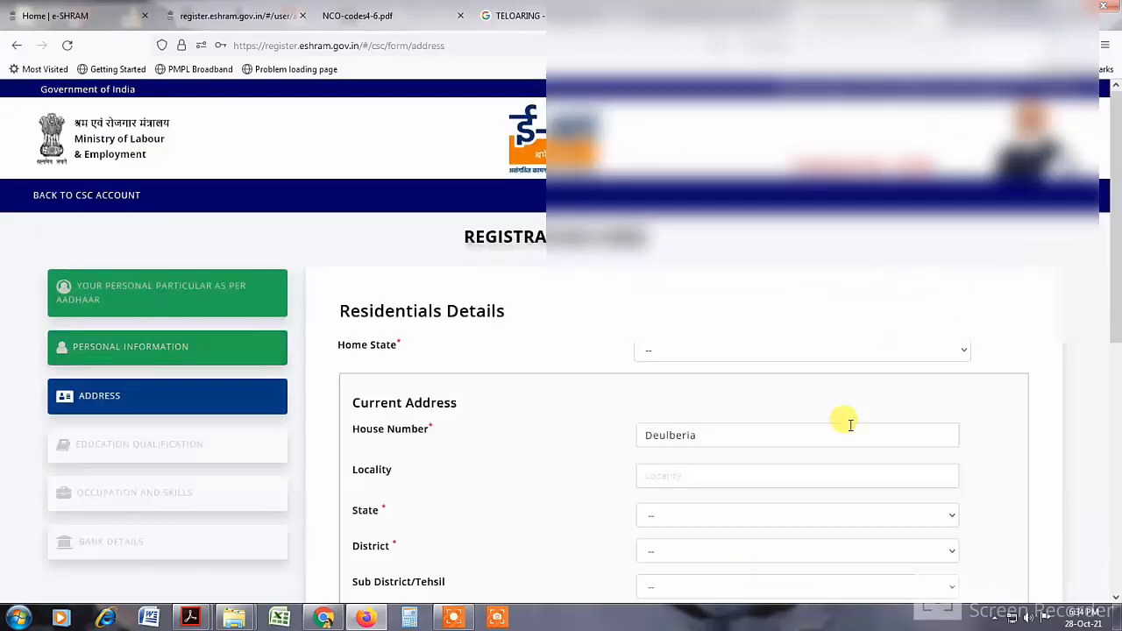
# Step: Set the home state and current address state to WEST BENGAL and enter the locality
pyautogui.click(699, 356)
pyautogui.press('w')
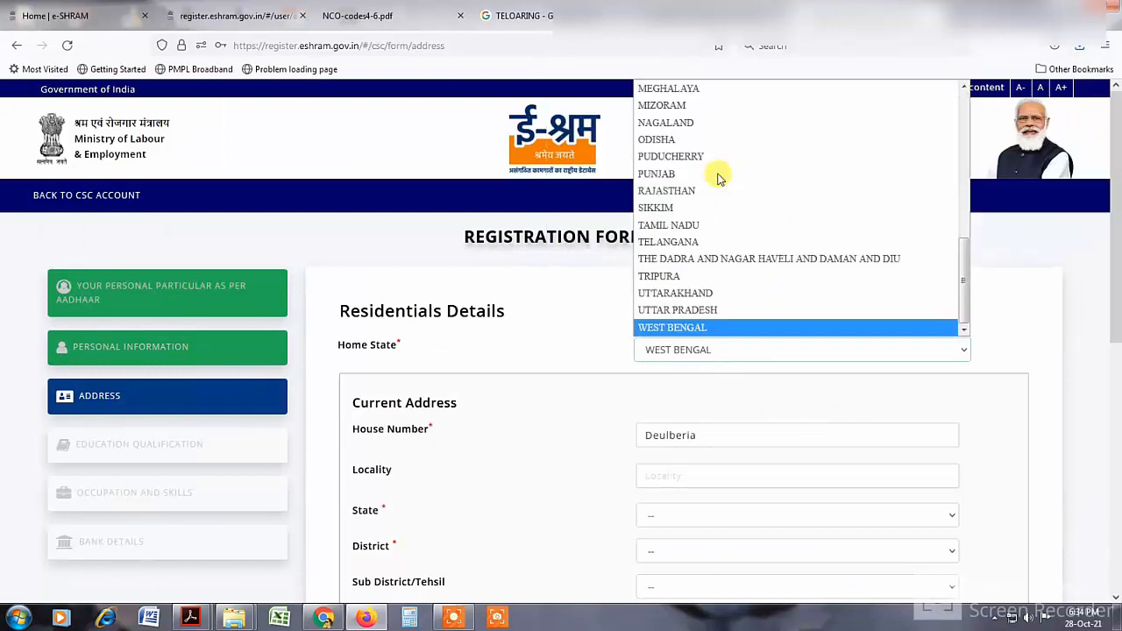
pyautogui.press('Return')
pyautogui.click(675, 478)
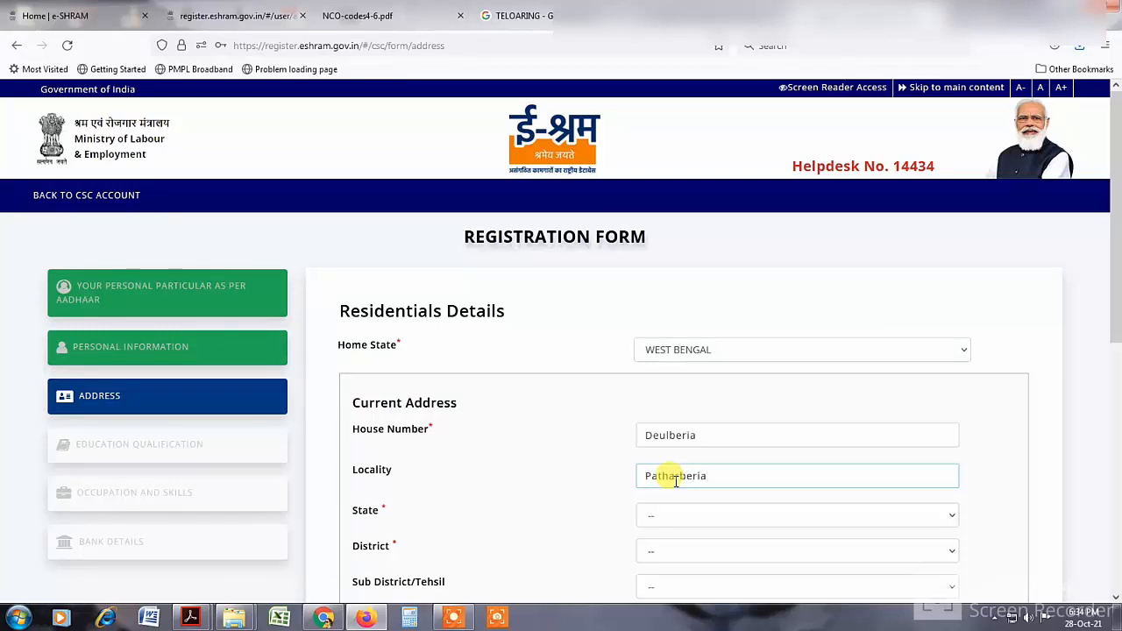
pyautogui.press('Tab')
pyautogui.scroll(-3, 608, 465)
pyautogui.press('w')
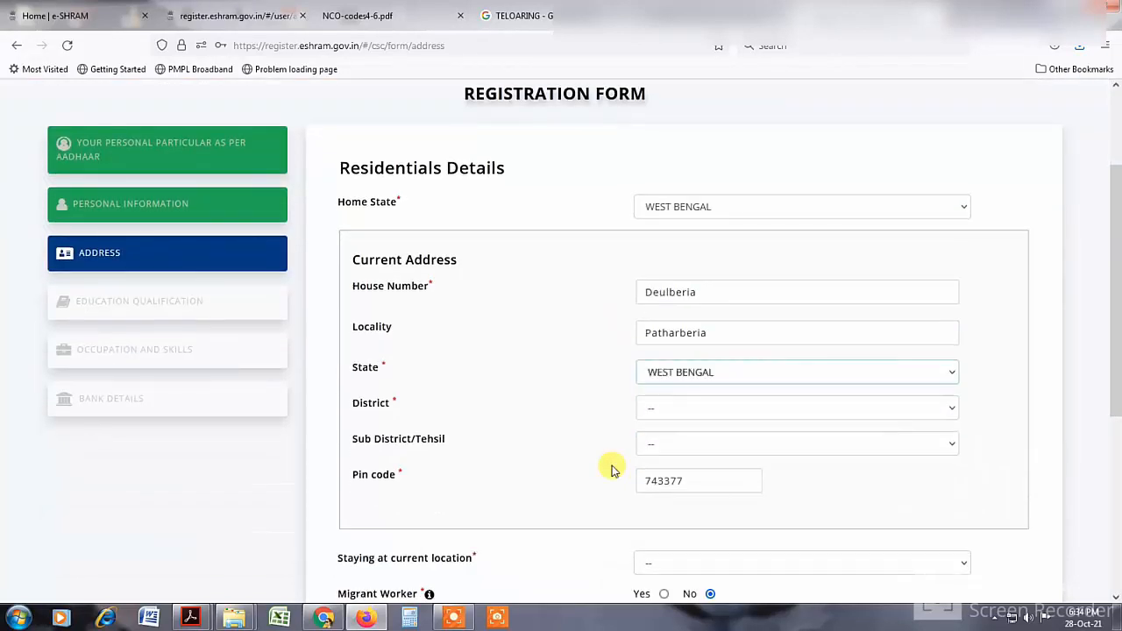
# Step: Choose district 24 PARAGANAS SOUTH and sub-district Bishnupur - II
pyautogui.click(696, 409)
pyautogui.scroll(-2, 696, 296)
pyautogui.scroll(2, 707, 280)
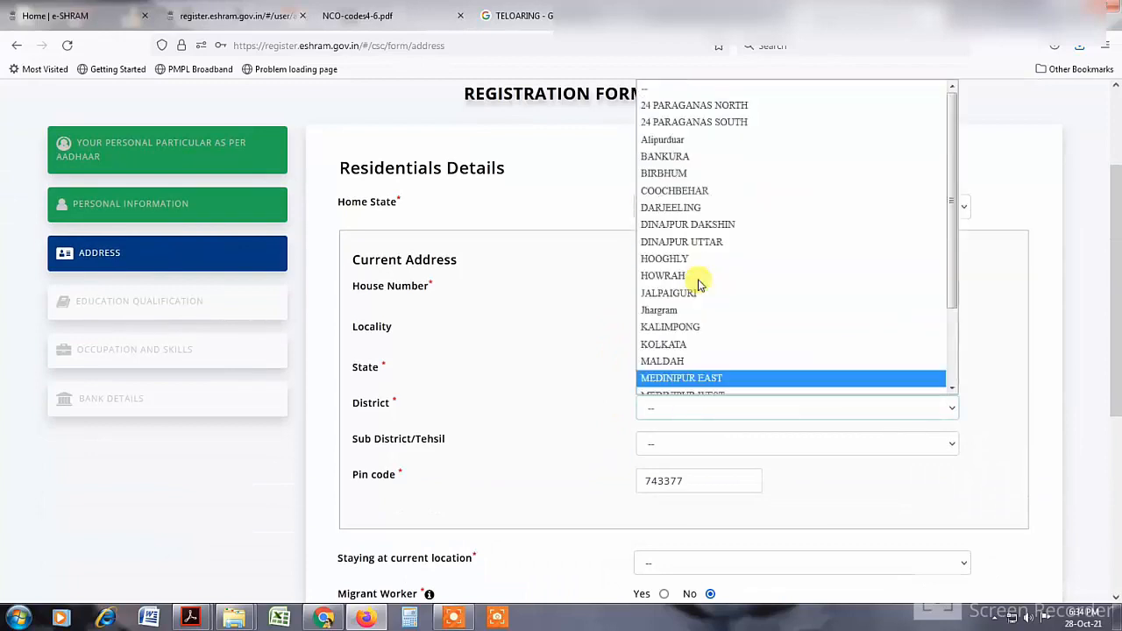
pyautogui.click(689, 122)
pyautogui.scroll(-3, 708, 316)
pyautogui.click(659, 229)
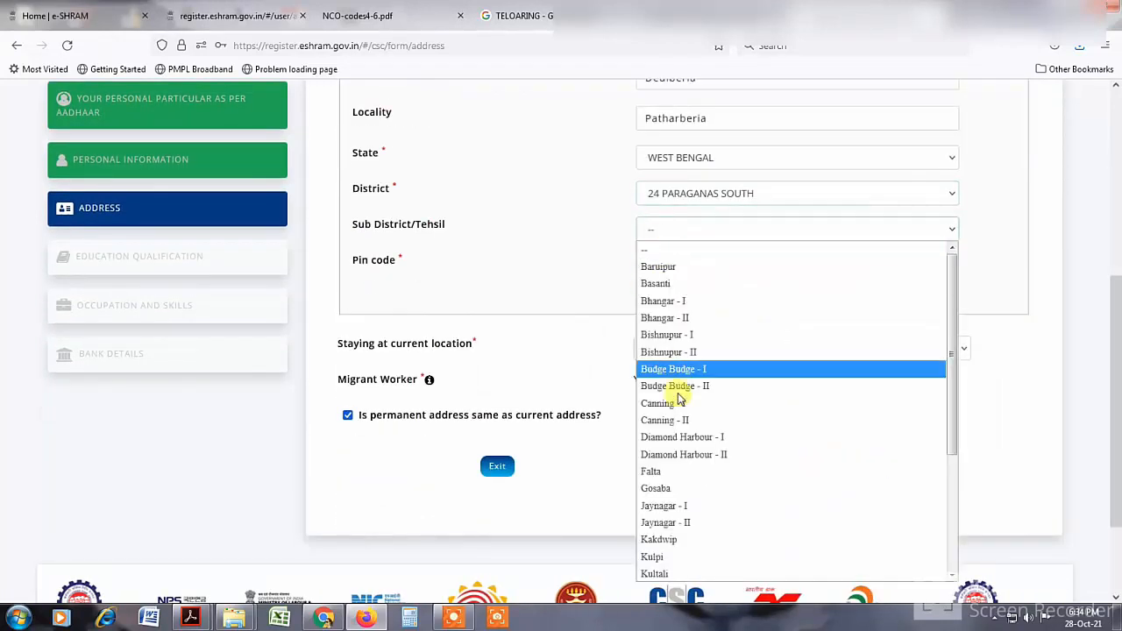
pyautogui.click(657, 353)
# Step: Record 15-20 years at the current location and save the address
pyautogui.scroll(-2, 701, 350)
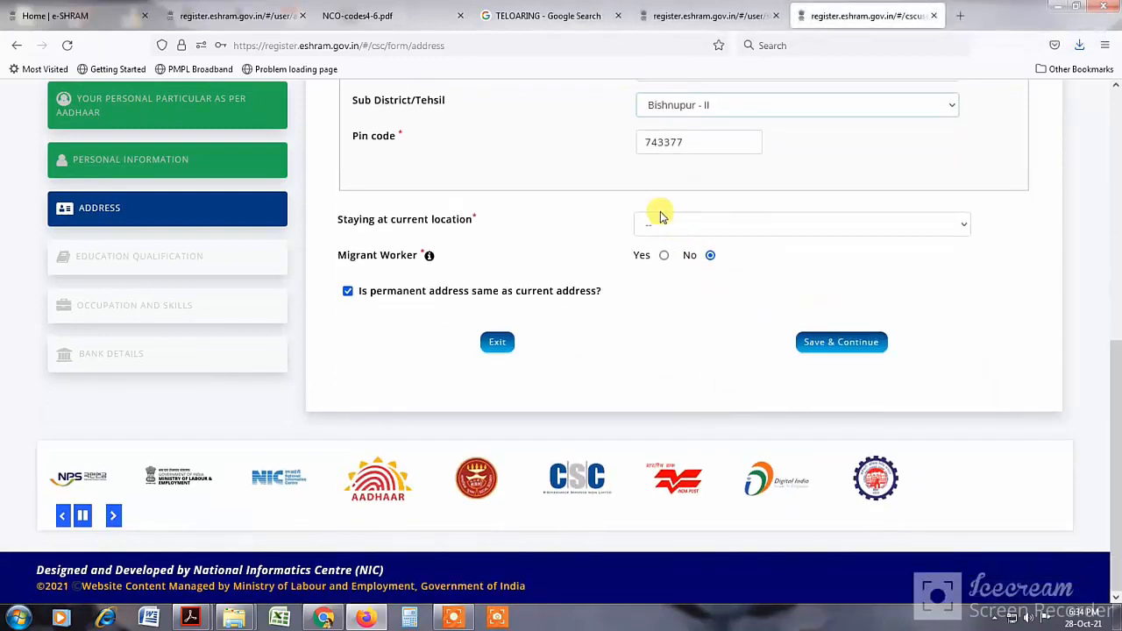
pyautogui.click(665, 223)
pyautogui.click(670, 381)
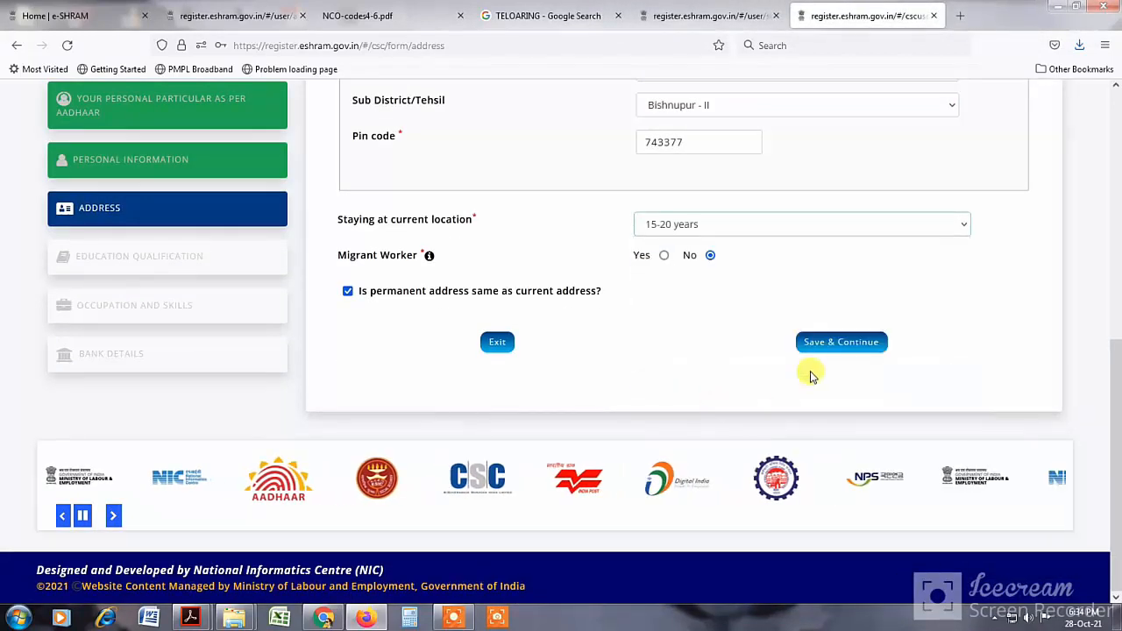
pyautogui.click(834, 342)
pyautogui.click(712, 360)
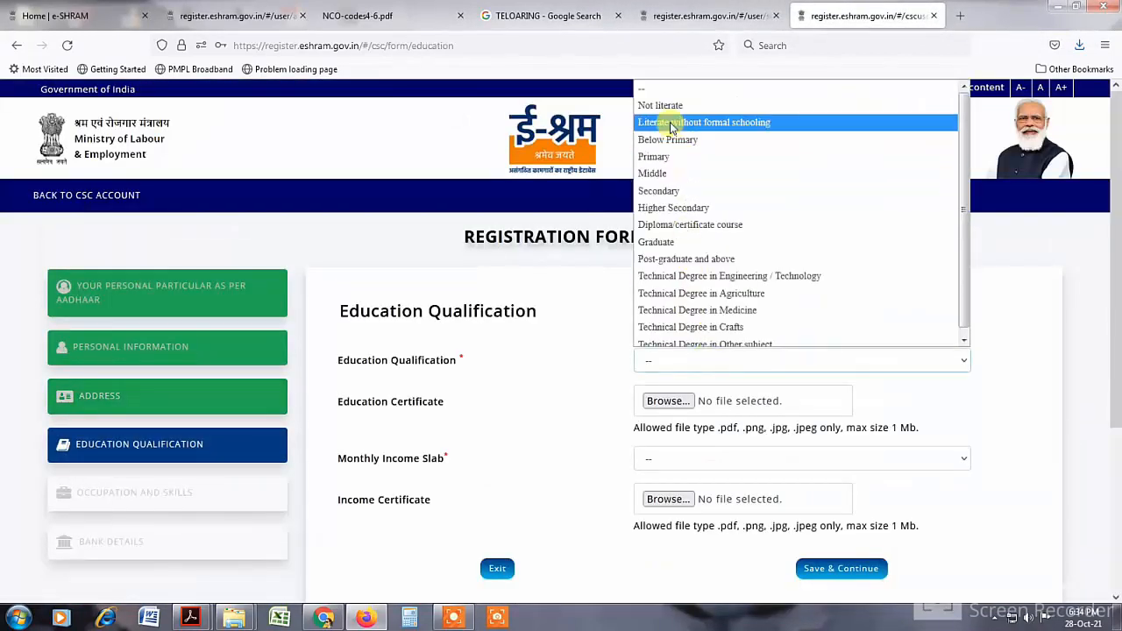
# Step: Set education to Primary and monthly income to 10000 & Below, then save
pyautogui.click(671, 156)
pyautogui.scroll(-2, 688, 263)
pyautogui.click(682, 315)
pyautogui.click(671, 354)
pyautogui.click(829, 426)
# Step: Open the NCO occupation codes list PDF from the occupation form
pyautogui.click(675, 394)
pyautogui.click(404, 399)
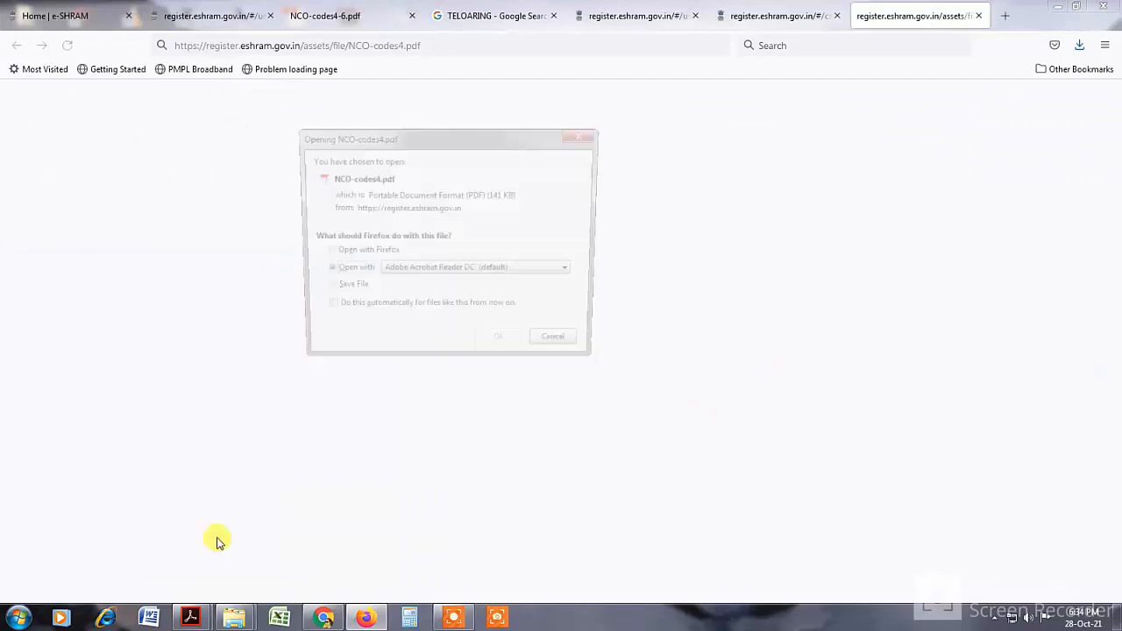
pyautogui.press('Return')
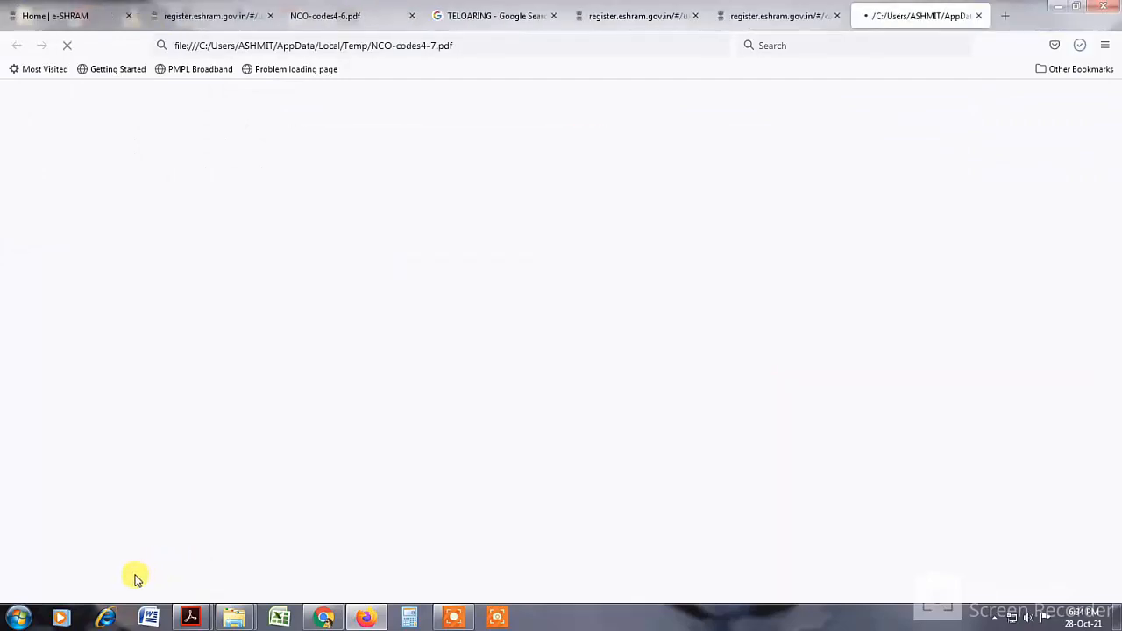
# Step: Search the NCO codes PDF for 'cook' and select Domestic Cooks, code 5120
pyautogui.click(614, 12)
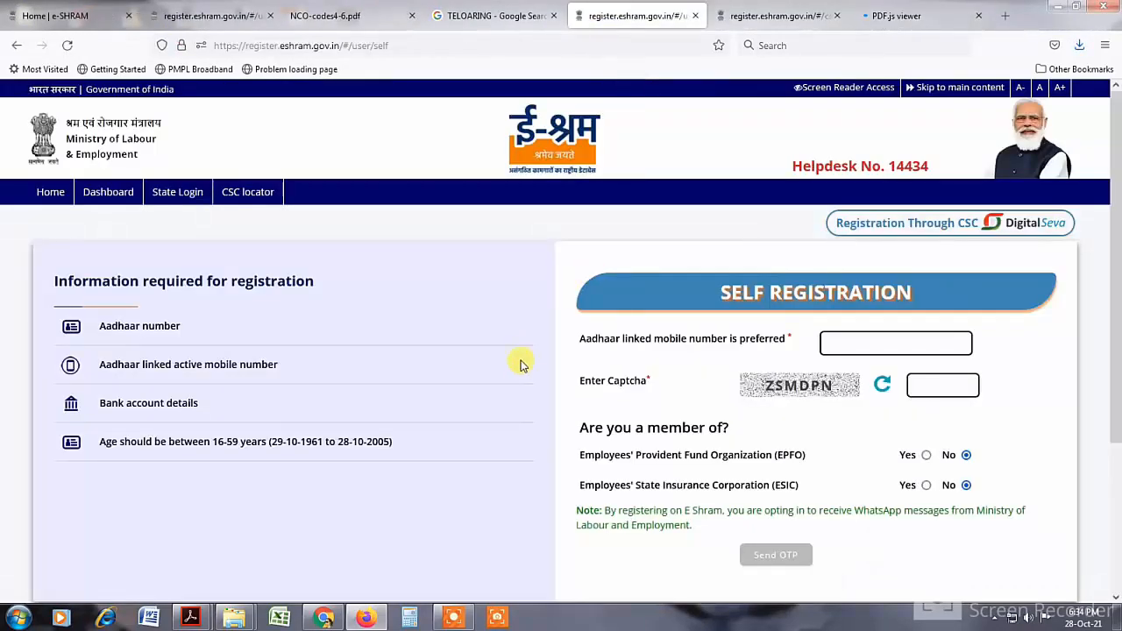
pyautogui.click(776, 16)
pyautogui.click(863, 25)
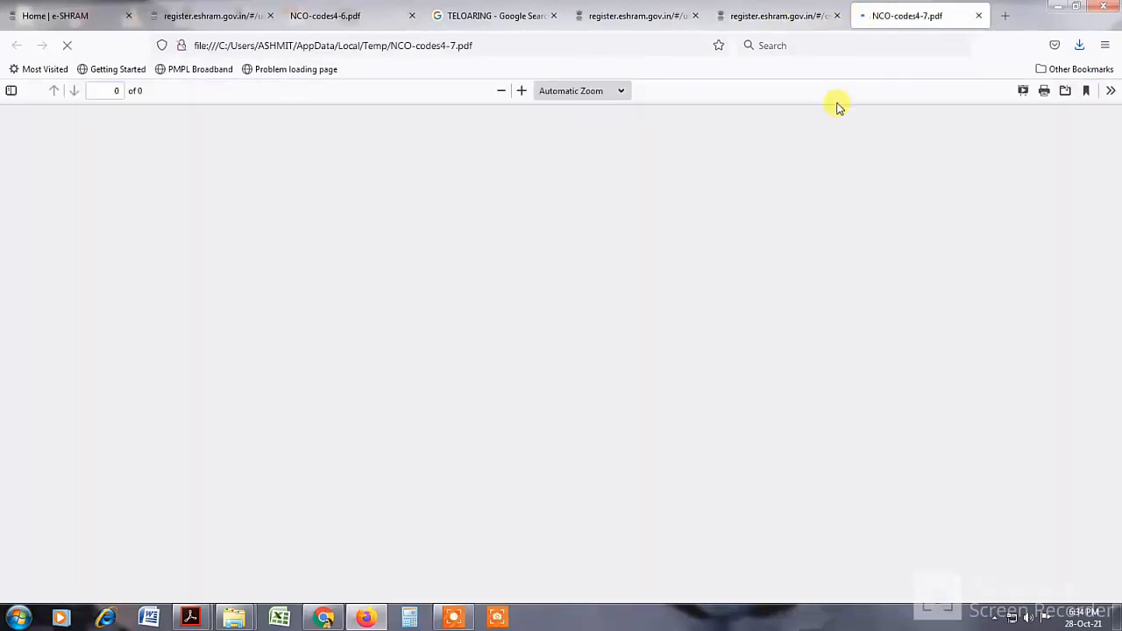
pyautogui.click(403, 16)
pyautogui.doubleClick(22, 588)
pyautogui.write('cook')
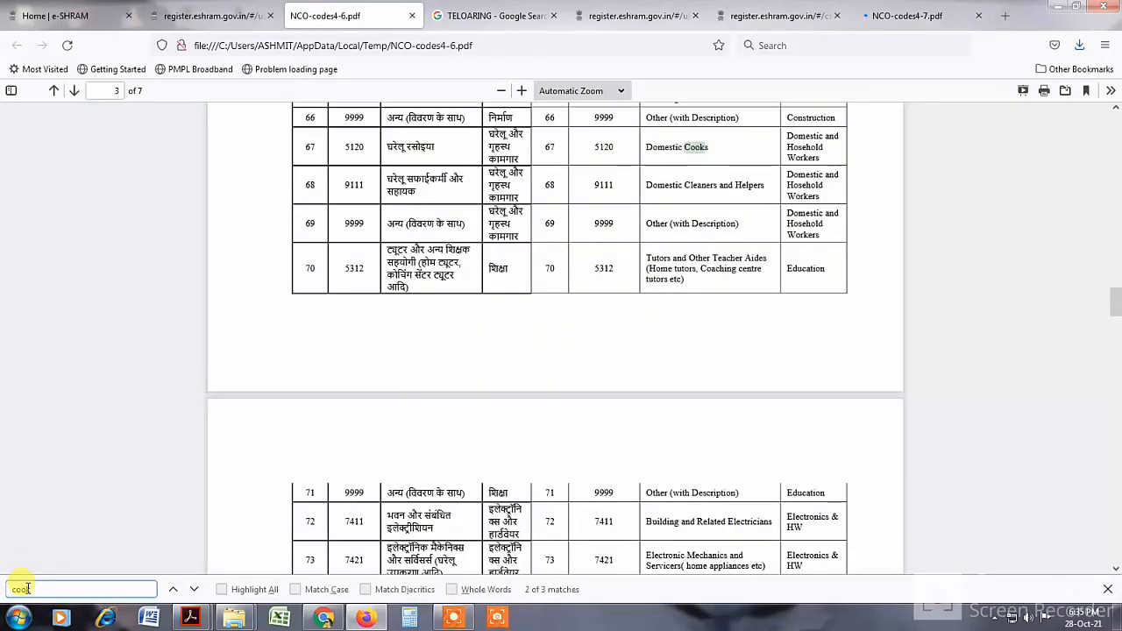
pyautogui.press('Return')
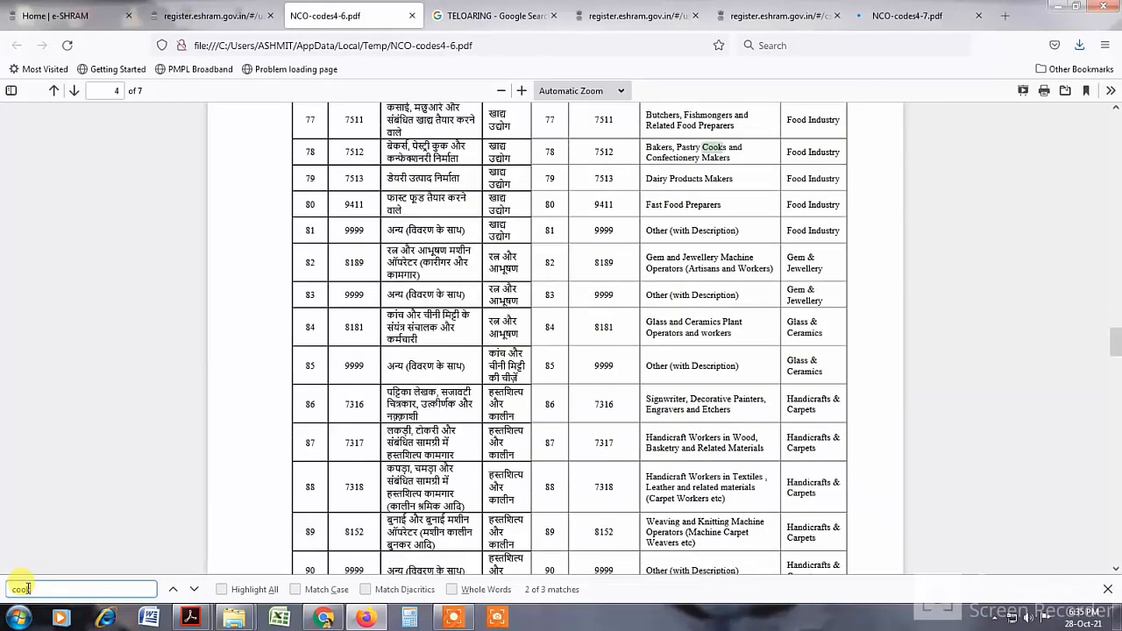
pyautogui.press('Return')
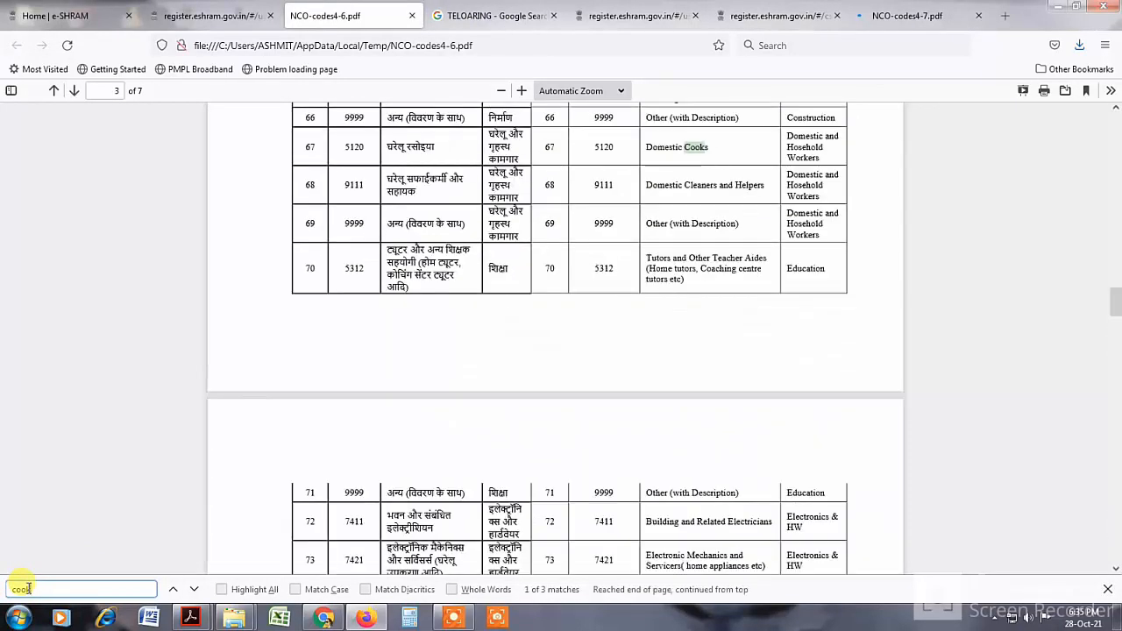
pyautogui.moveTo(645, 146); pyautogui.dragTo(717, 156)
pyautogui.hotkey('ctrl', 'c')
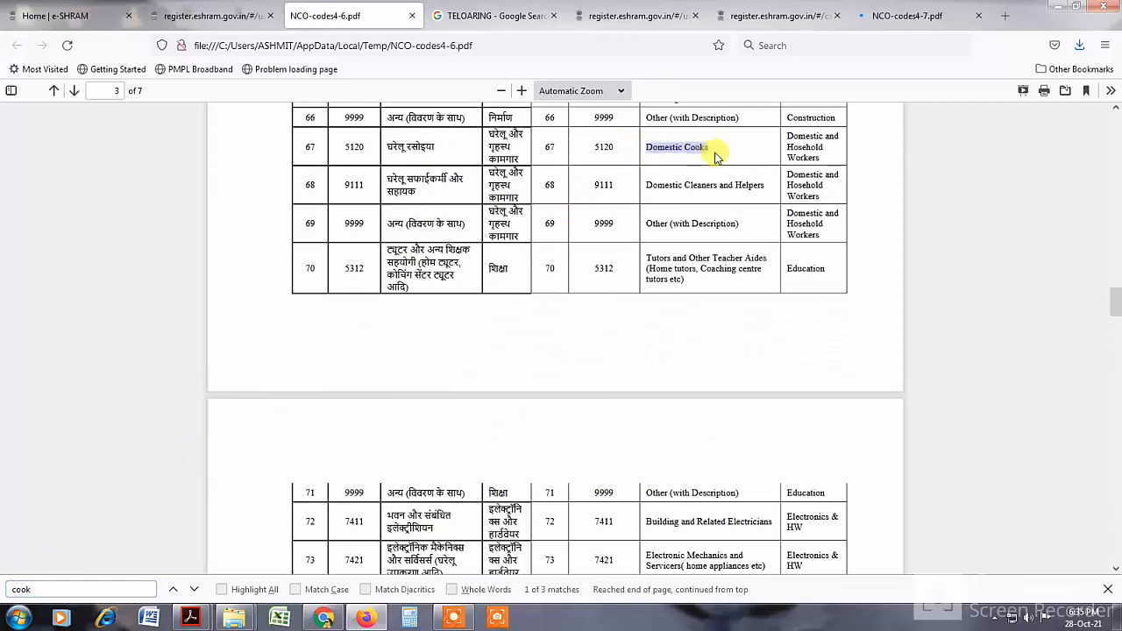
# Step: Enter Domestic Cooks as primary occupation with 5 years' experience and save
pyautogui.click(590, 11)
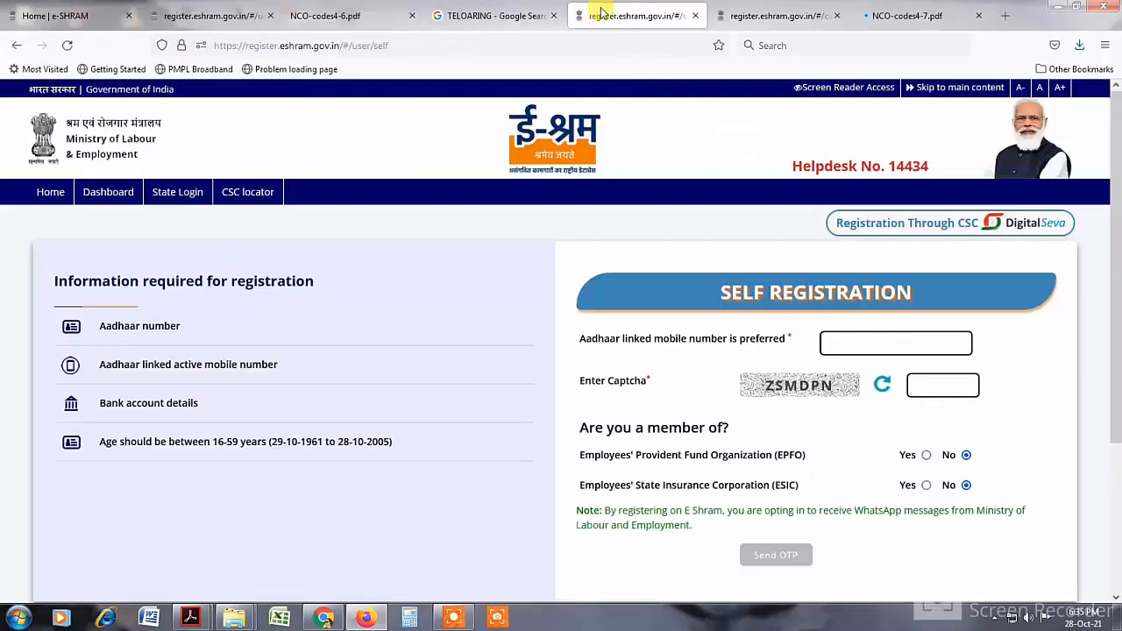
pyautogui.click(796, 16)
pyautogui.click(703, 396)
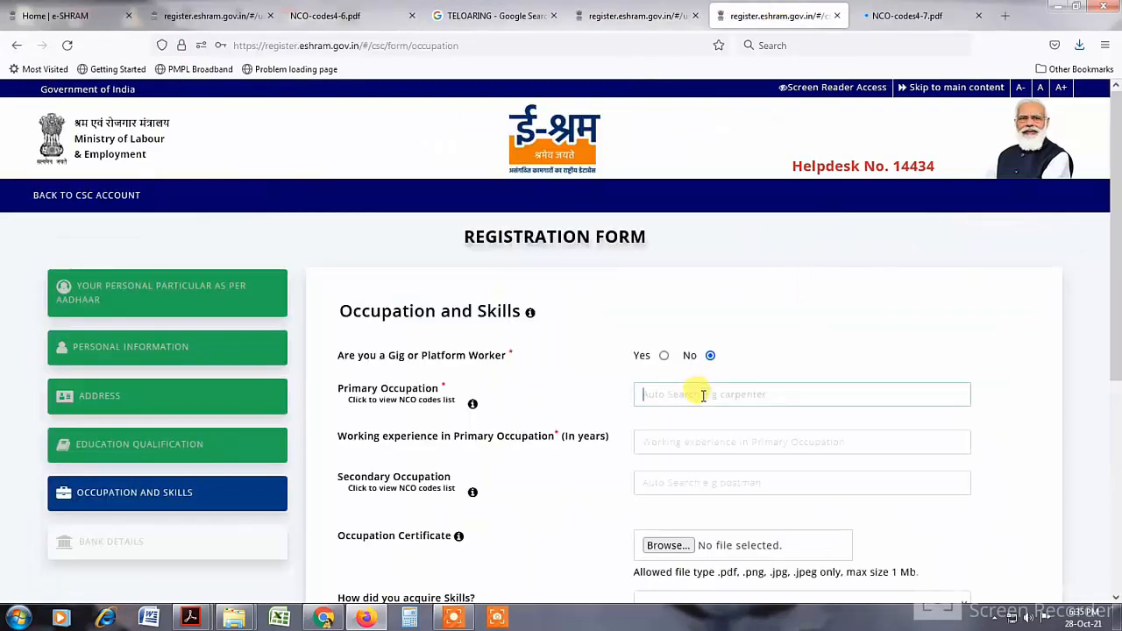
pyautogui.hotkey('ctrl', 'v')
pyautogui.click(708, 424)
pyautogui.click(664, 445)
pyautogui.write('5')
pyautogui.scroll(-3, 693, 434)
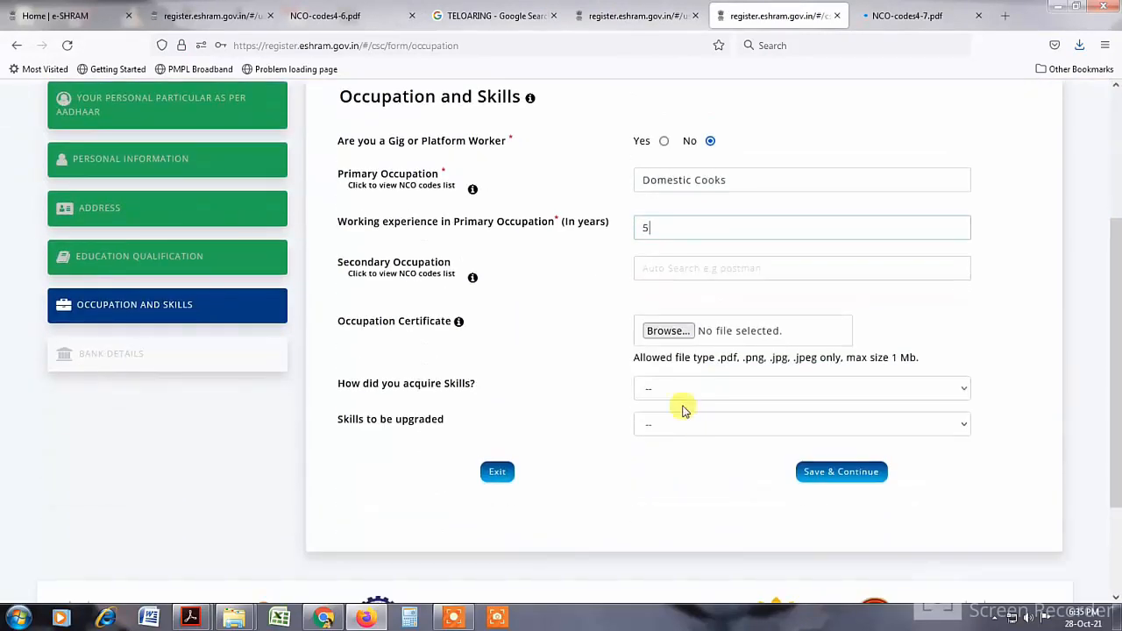
pyautogui.click(833, 471)
# Step: Enter and confirm the account number, holder's name and SBI IFSC, then look up the branch
pyautogui.scroll(-2, 710, 334)
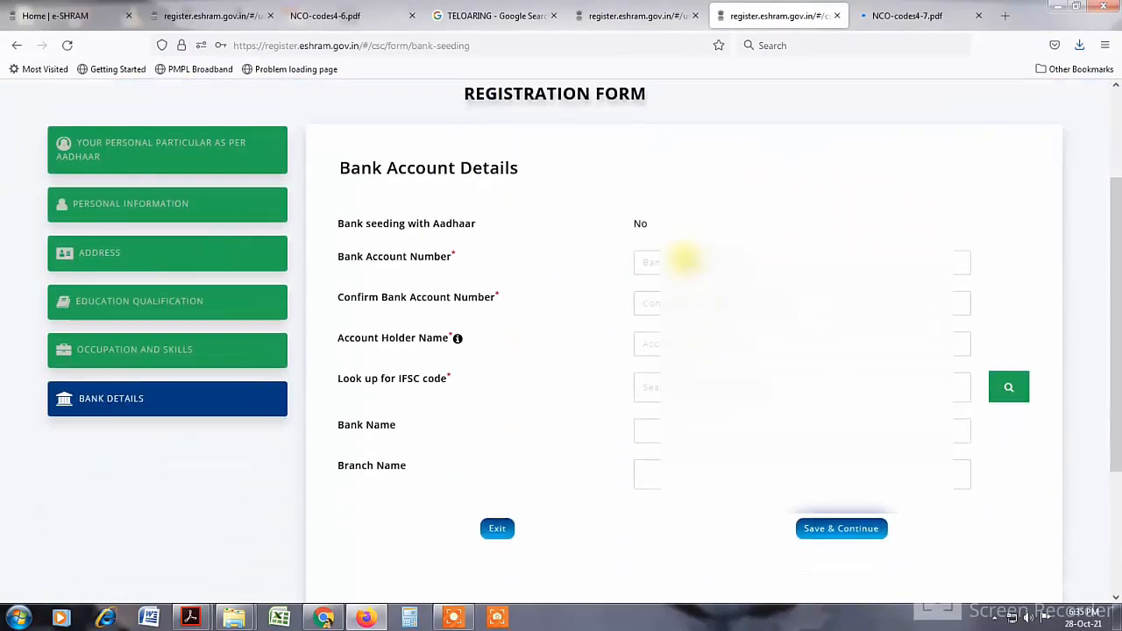
pyautogui.click(683, 262)
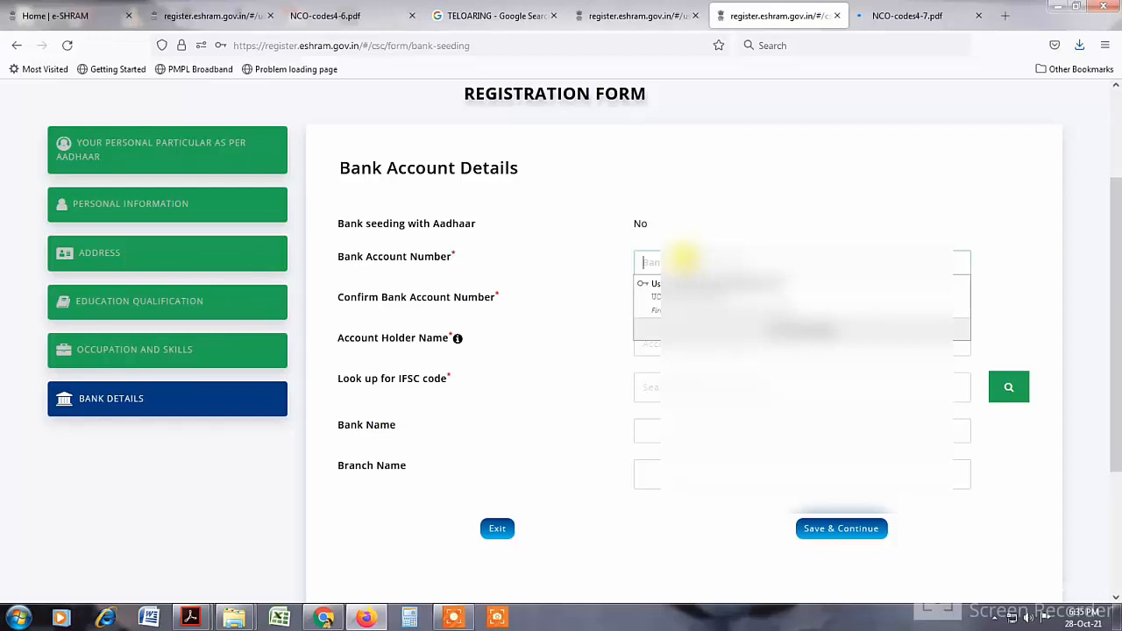
pyautogui.click(684, 259)
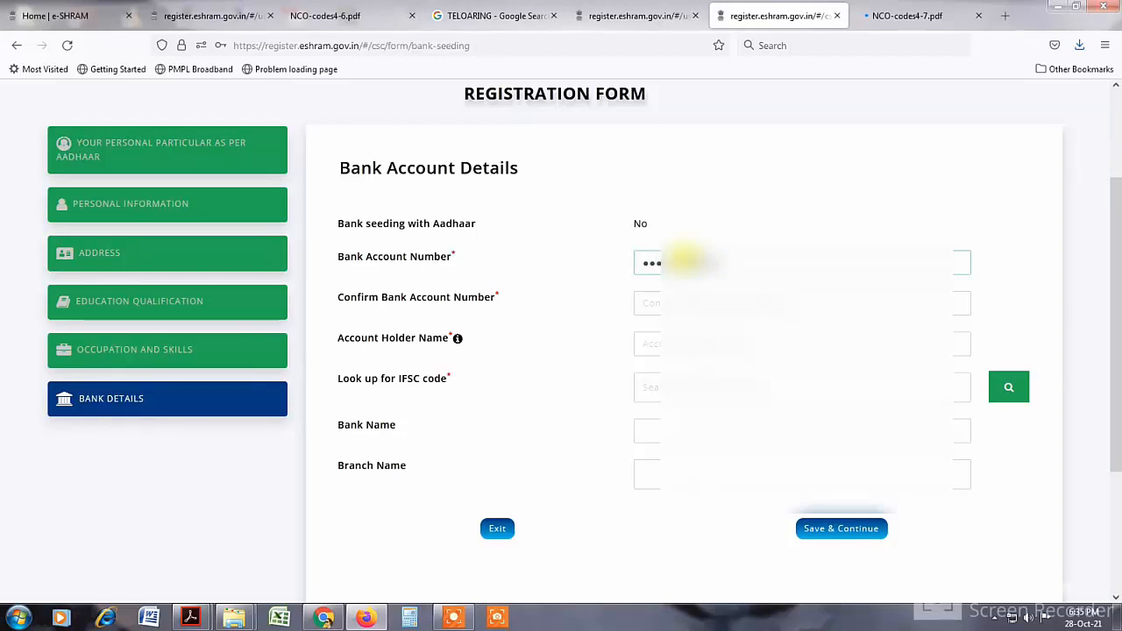
pyautogui.click(684, 303)
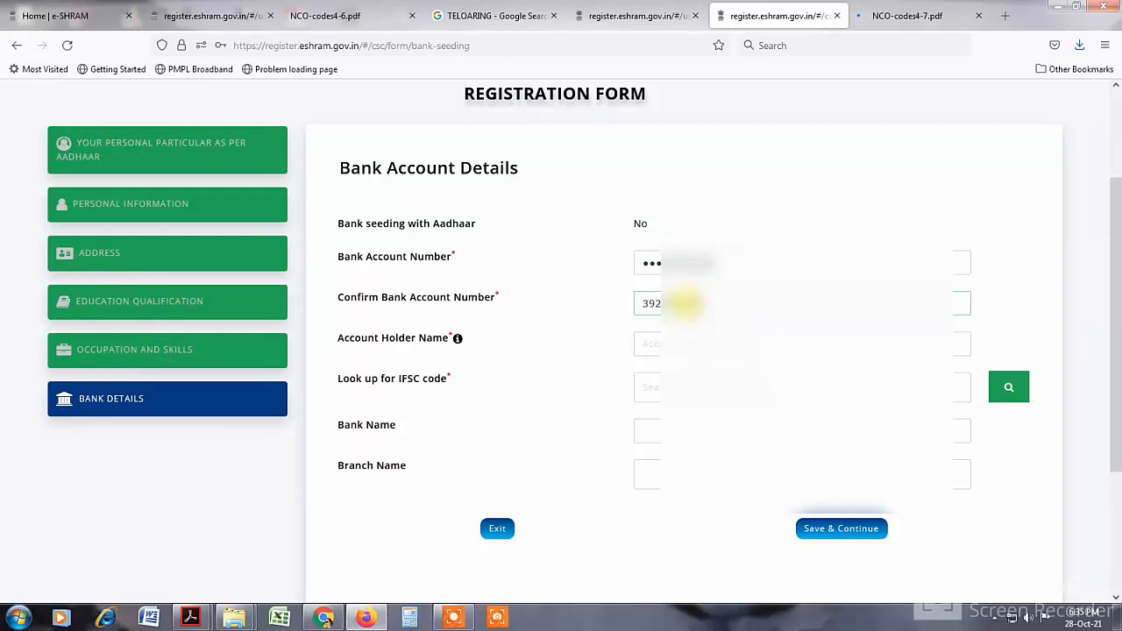
pyautogui.click(676, 342)
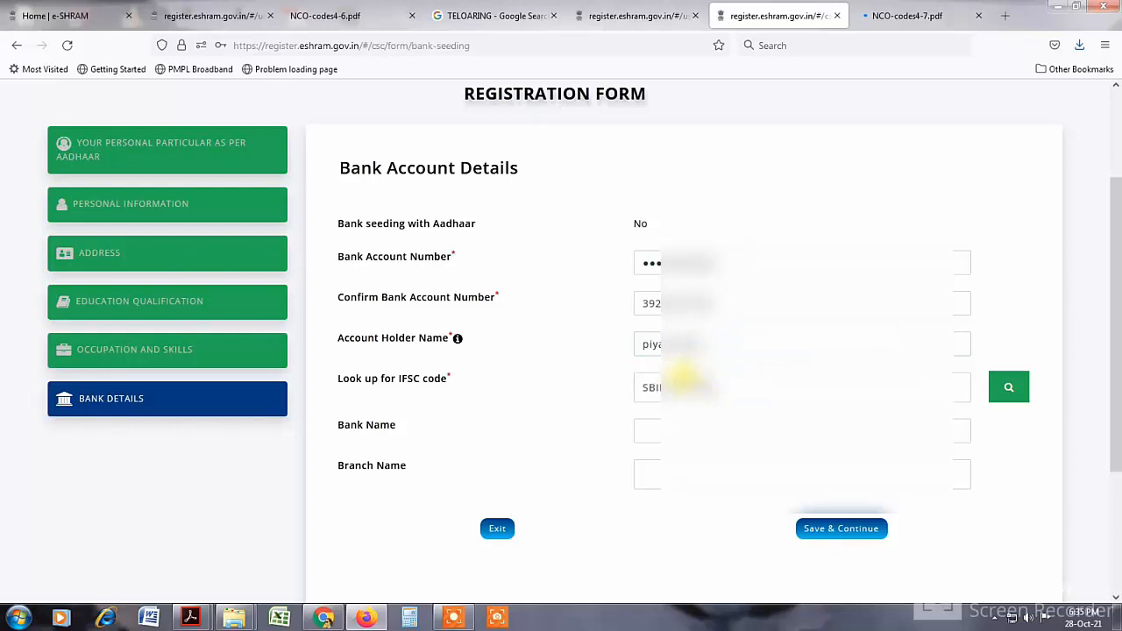
pyautogui.click(1003, 396)
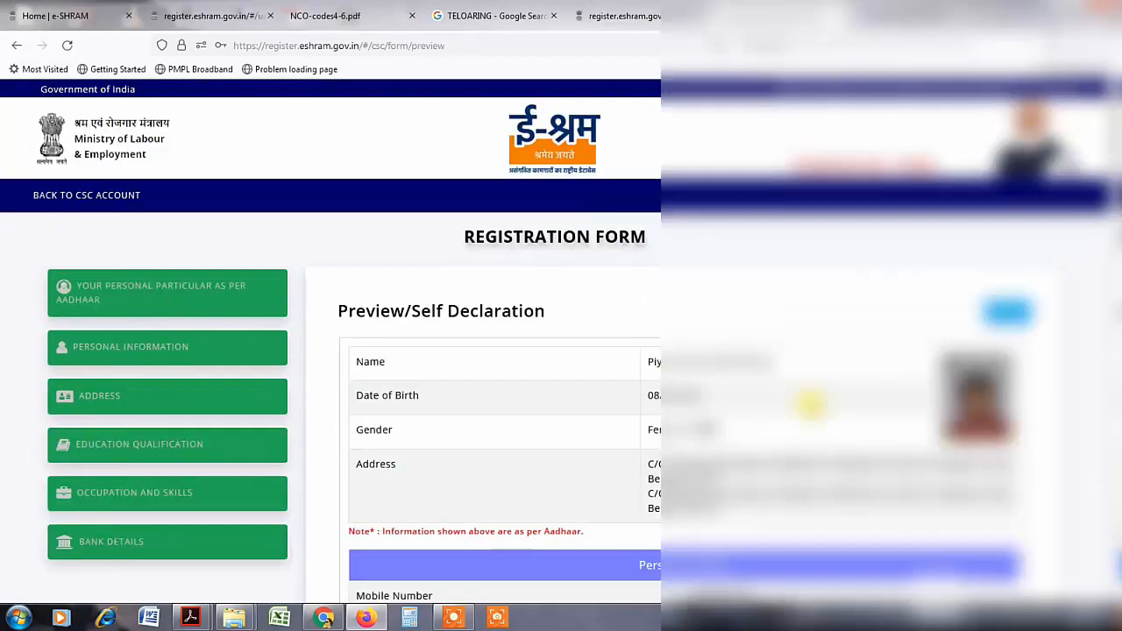
# Step: Review the preview, accept the 'I undertake' declaration and submit to generate the UAN card
pyautogui.scroll(-5, 781, 380)
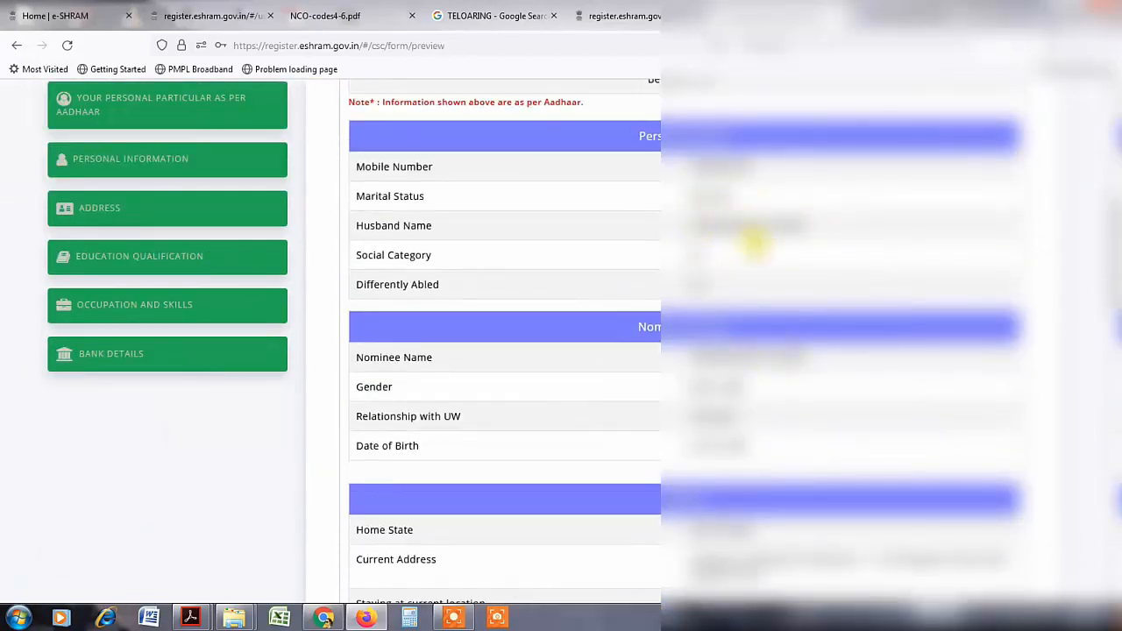
pyautogui.scroll(-3, 746, 241)
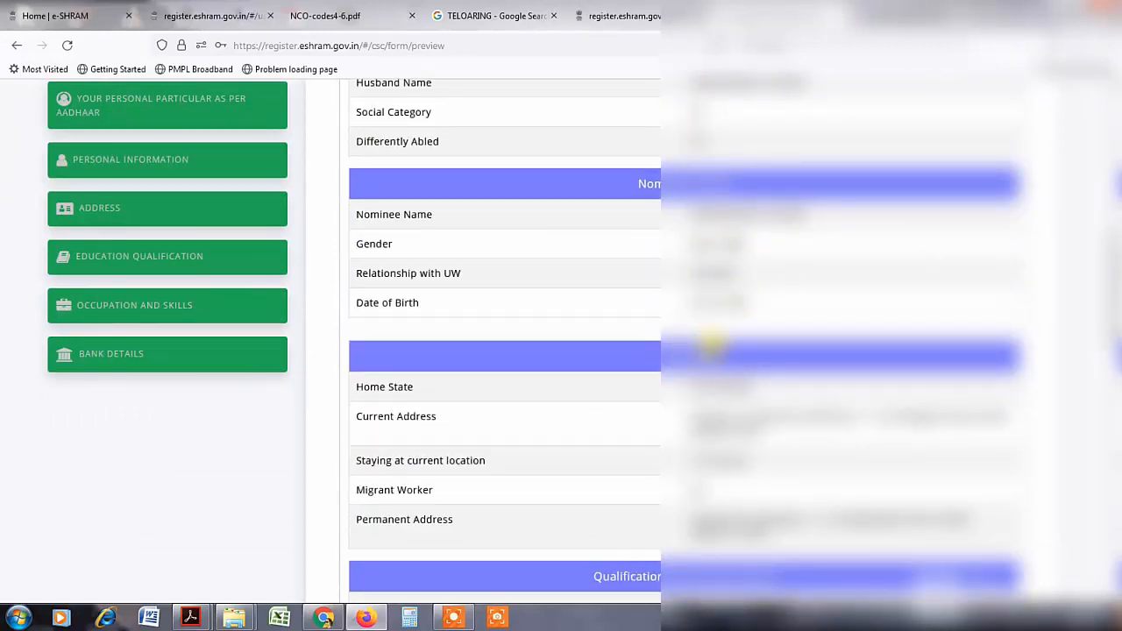
pyautogui.scroll(-10, 861, 325)
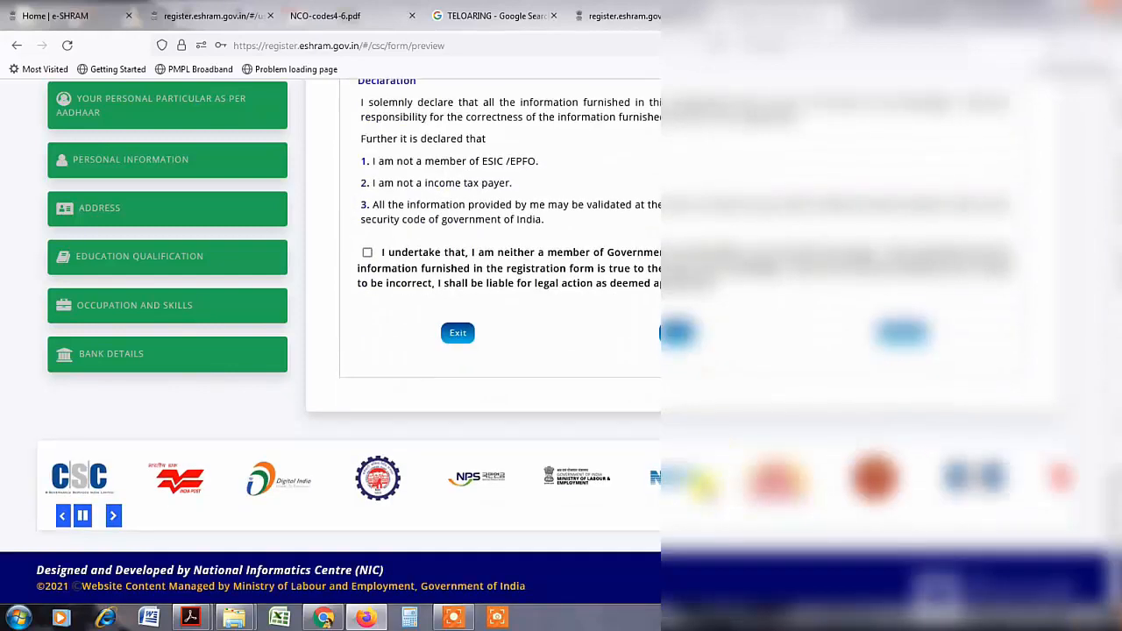
pyautogui.scroll(8, 692, 333)
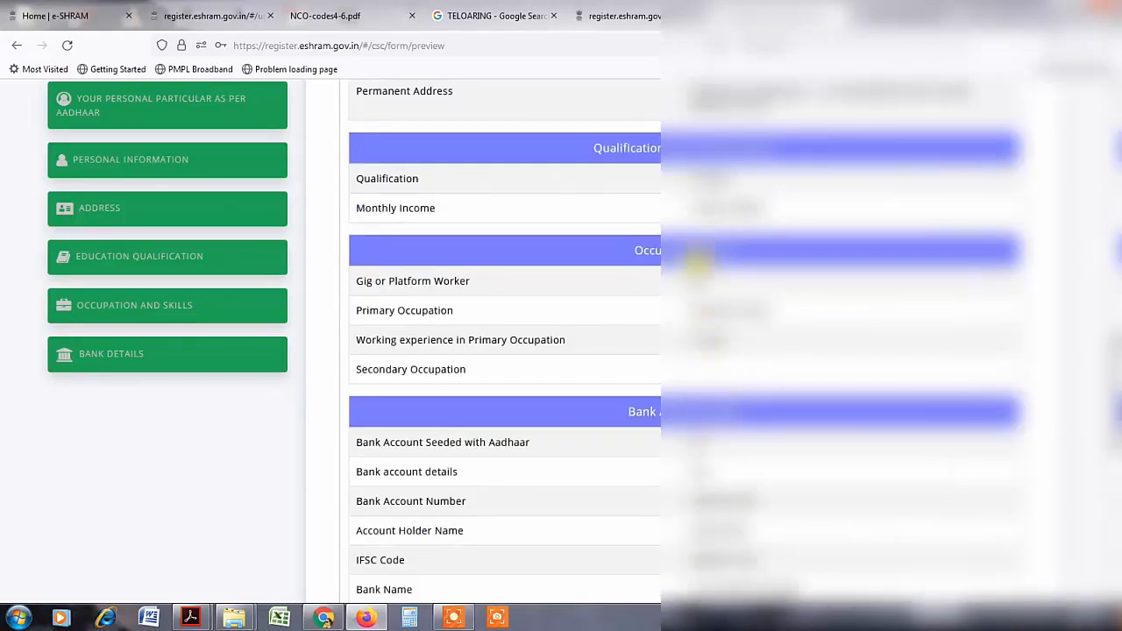
pyautogui.scroll(-3, 749, 351)
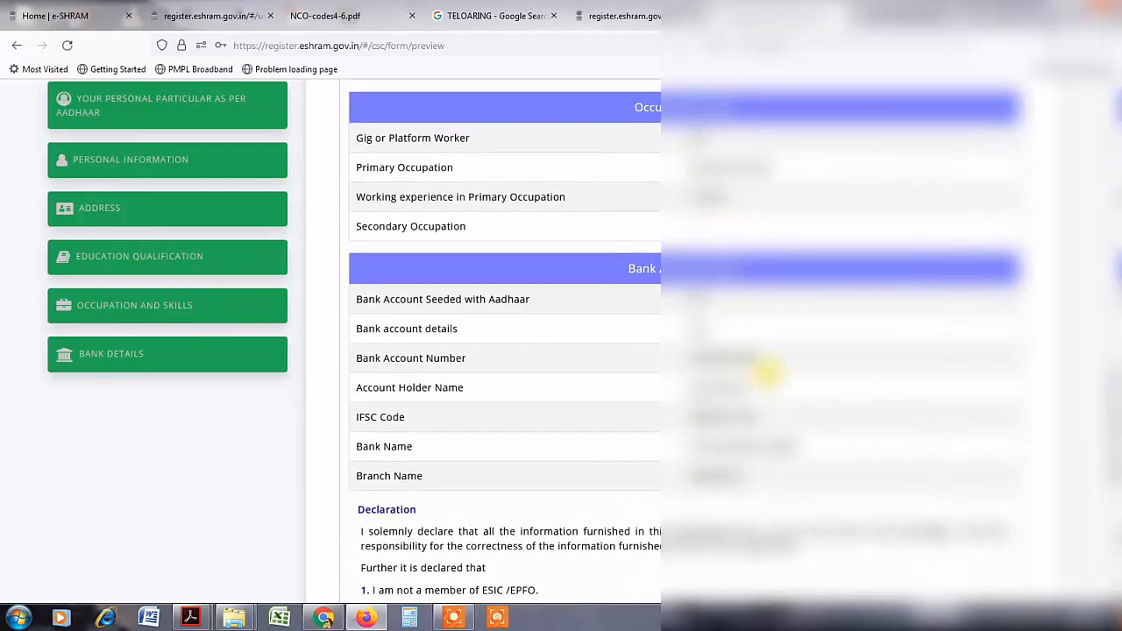
pyautogui.scroll(-9, 485, 398)
pyautogui.click(368, 252)
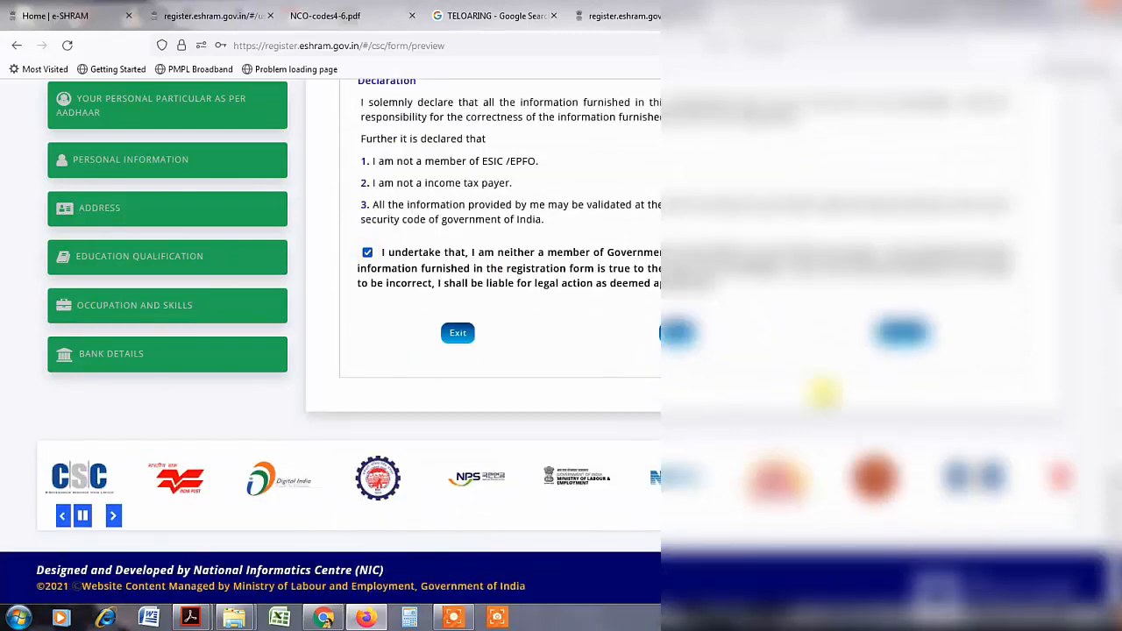
pyautogui.click(894, 332)
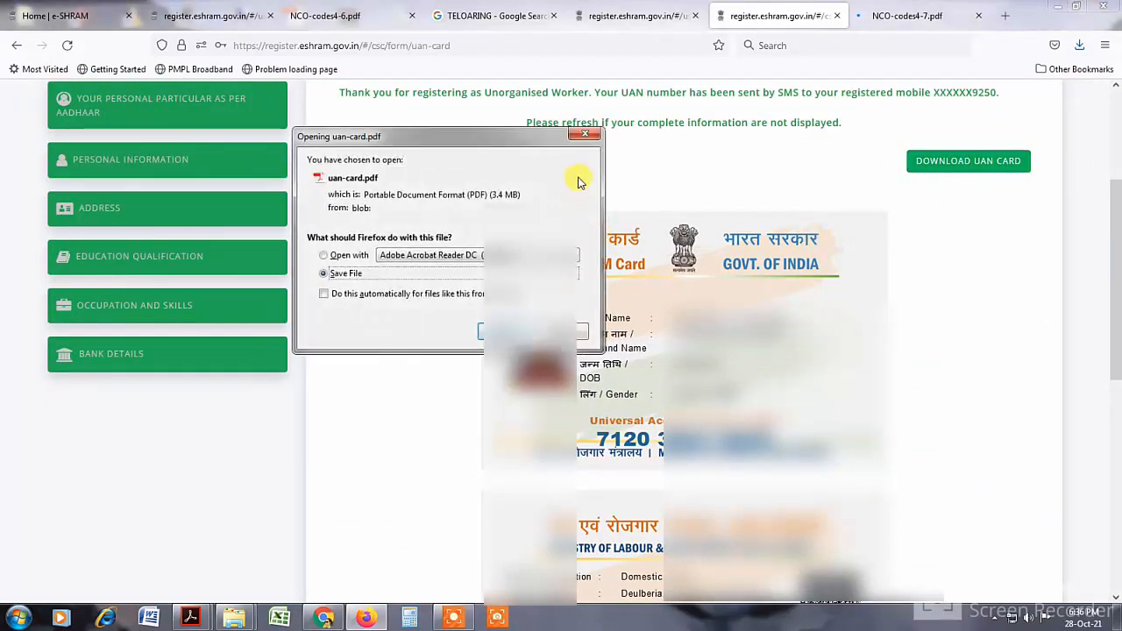
# Step: Dismiss the uan-card.pdf download prompt to return to the e-Shram home page
pyautogui.click(583, 134)
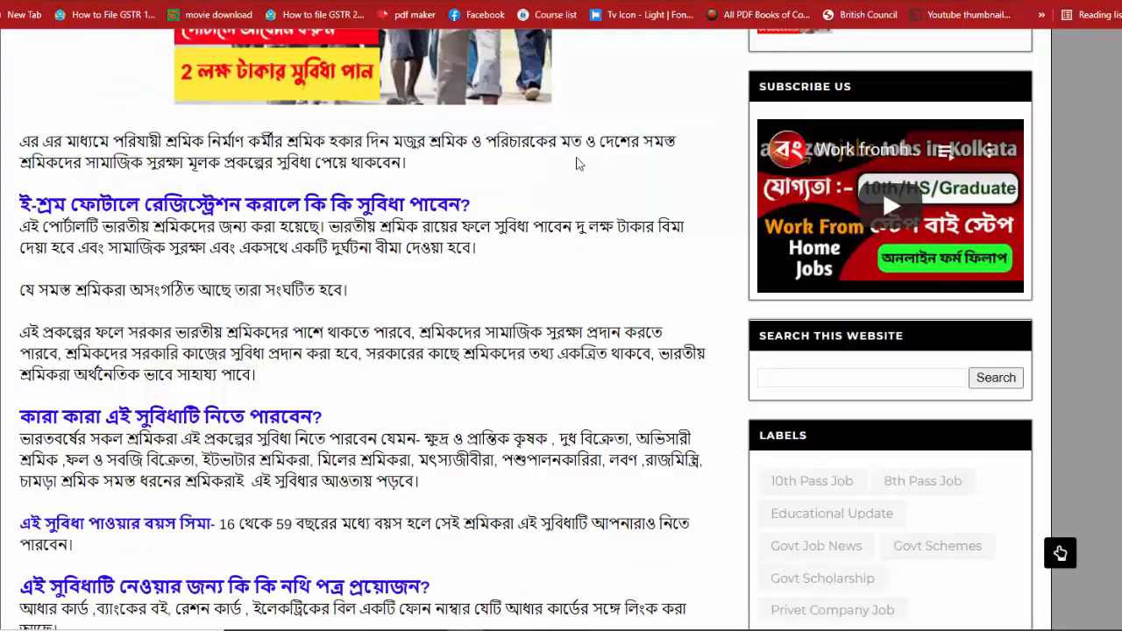
# Step: Scroll through the Bengali e-Shram application article's step-by-step guide and back up
pyautogui.scroll(-5, 330, 340)
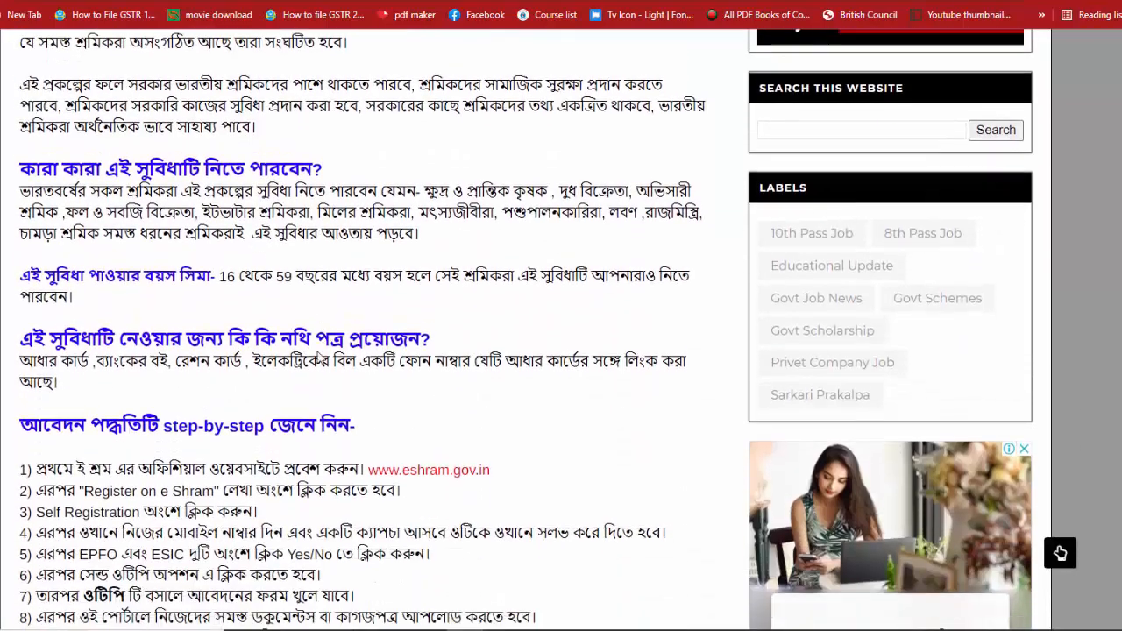
pyautogui.scroll(-1, 321, 401)
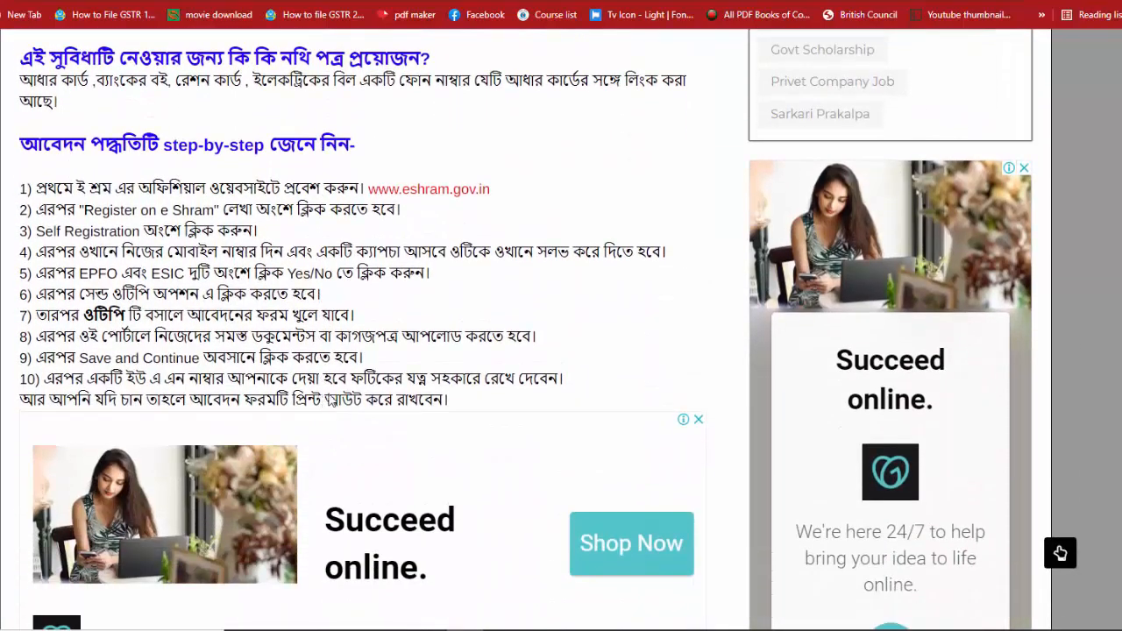
pyautogui.scroll(-4, 327, 399)
pyautogui.scroll(15, 328, 399)
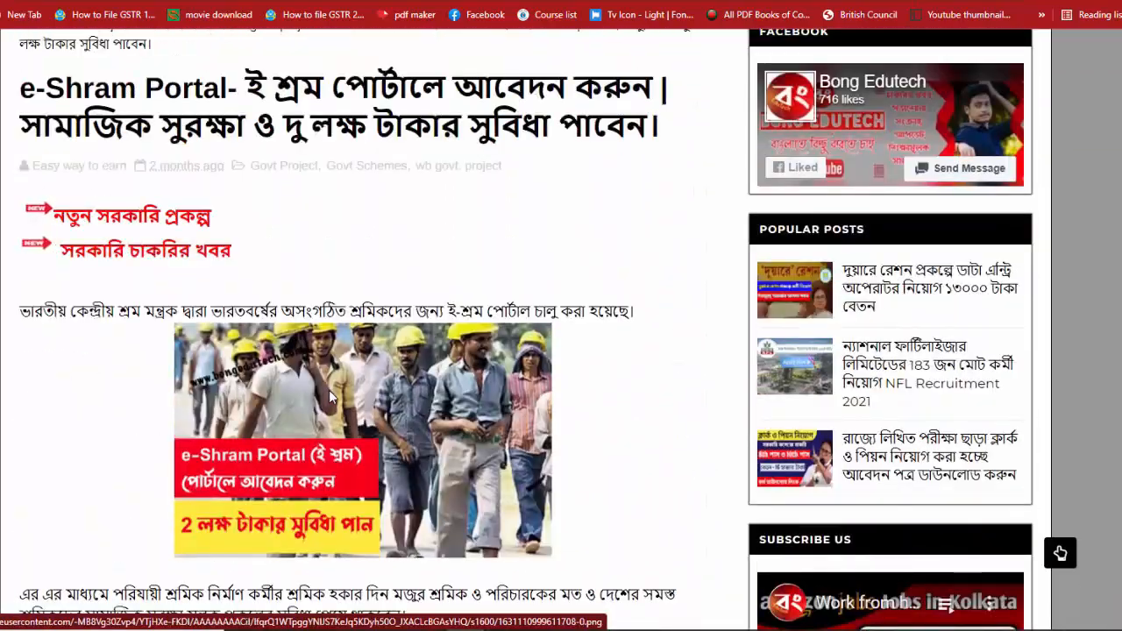